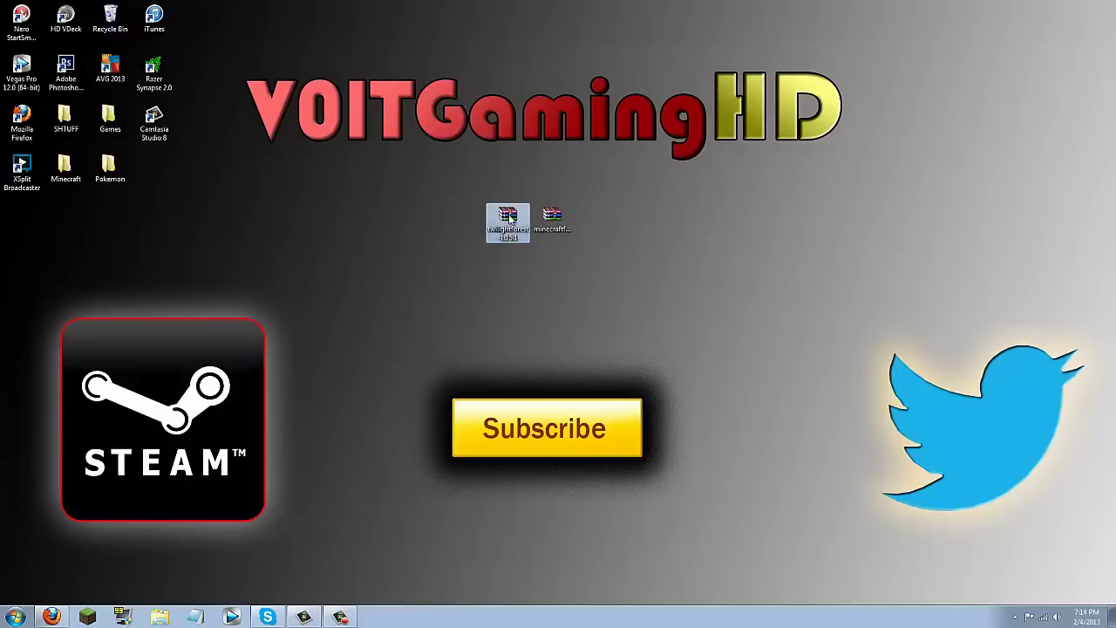
Look through the Twilight Forest v1.15.1 forum thread in Firefox, including its download section and videos
{"action": "left_click", "coordinate": [551, 218]}
{"action": "left_click", "coordinate": [600, 290]}
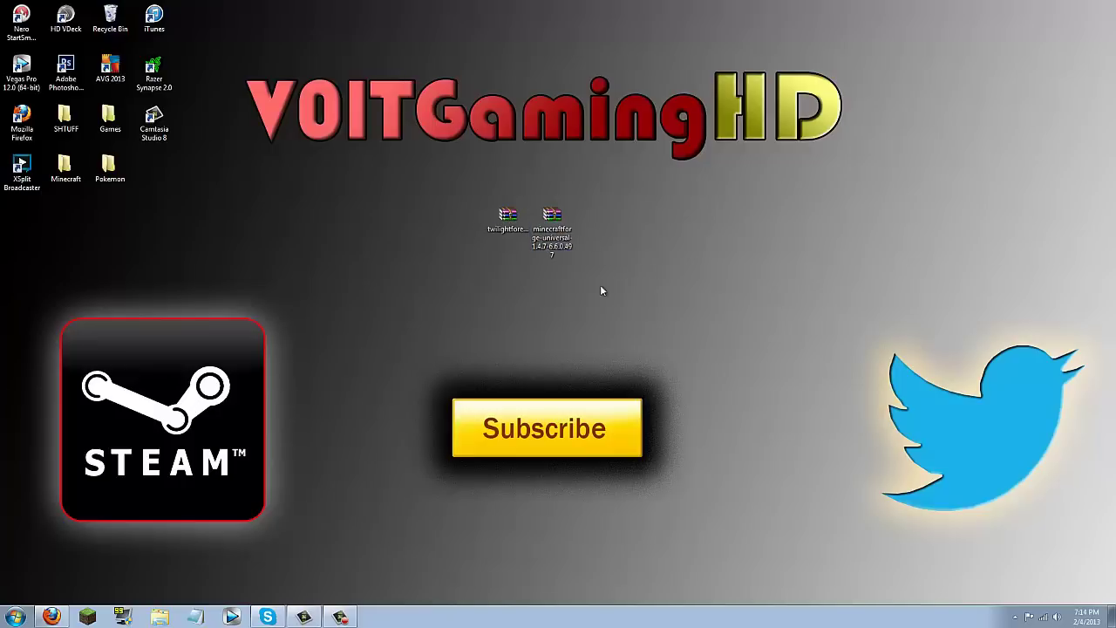
{"action": "left_click", "coordinate": [50, 617]}
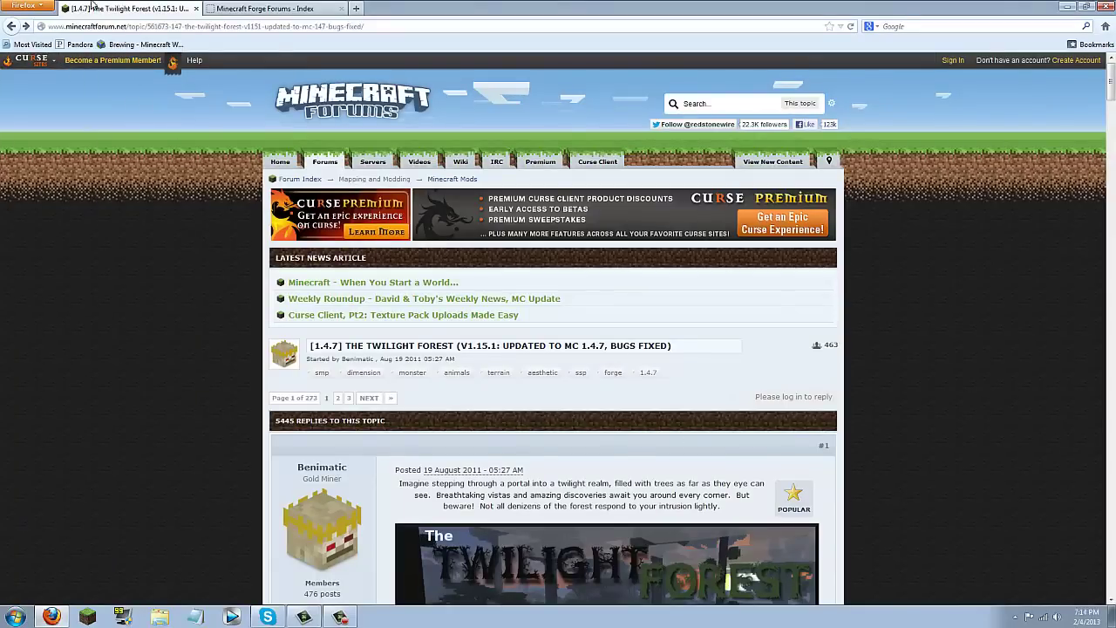
{"action": "scroll", "coordinate": [148, 142], "scroll_direction": "down", "scroll_amount": 6}
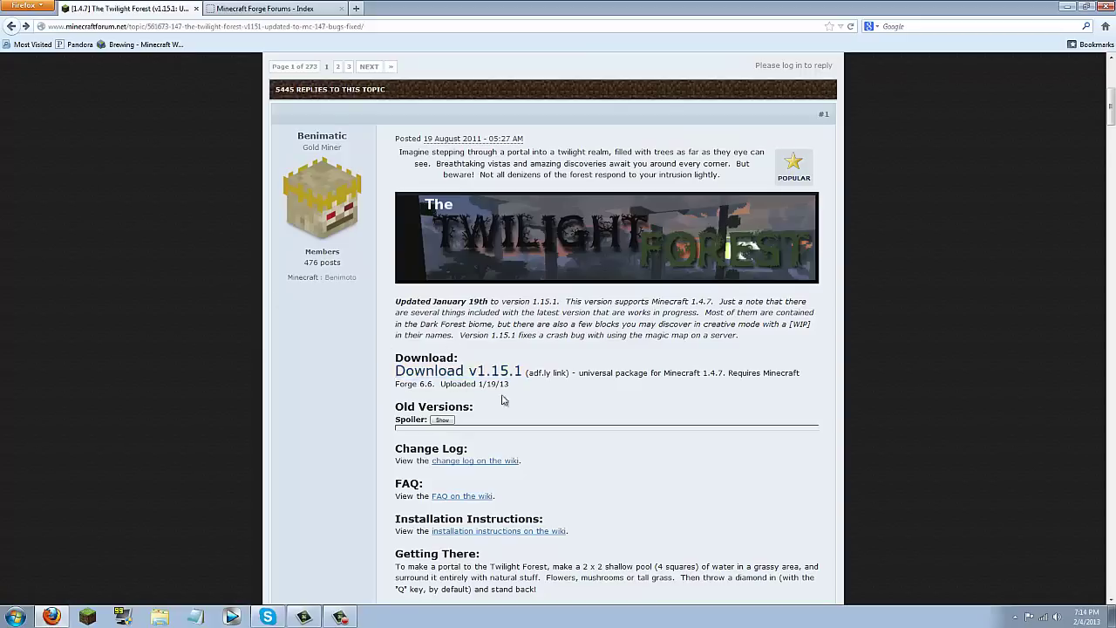
{"action": "scroll", "coordinate": [503, 399], "scroll_direction": "down", "scroll_amount": 8}
{"action": "scroll", "coordinate": [551, 299], "scroll_direction": "down", "scroll_amount": 20}
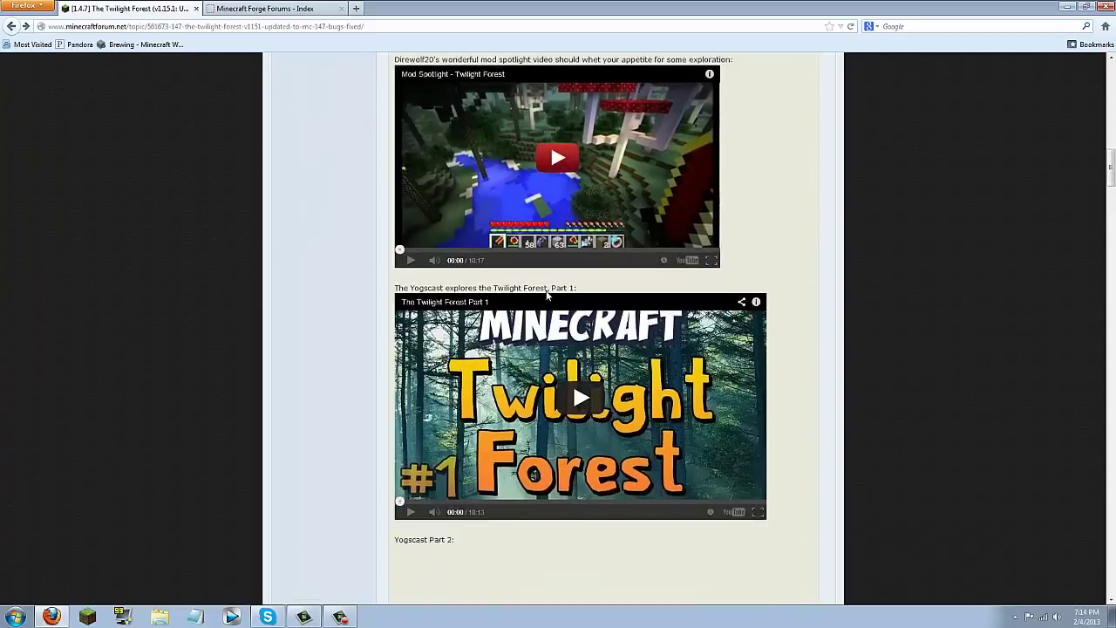
{"action": "scroll", "coordinate": [485, 332], "scroll_direction": "down", "scroll_amount": 3}
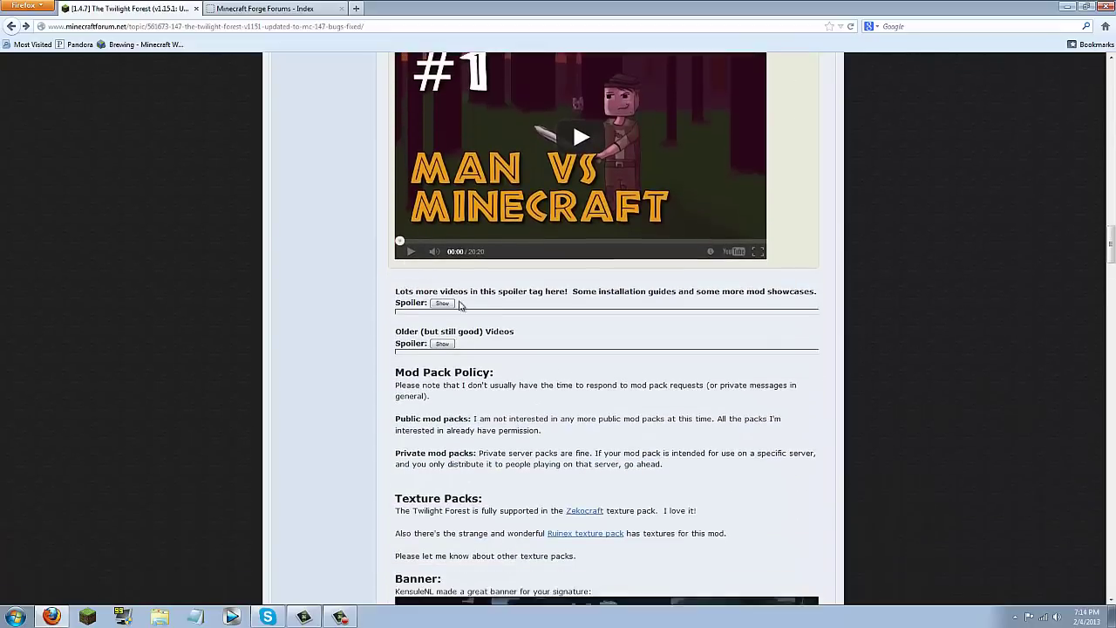
{"action": "scroll", "coordinate": [485, 332], "scroll_direction": "up", "scroll_amount": 20}
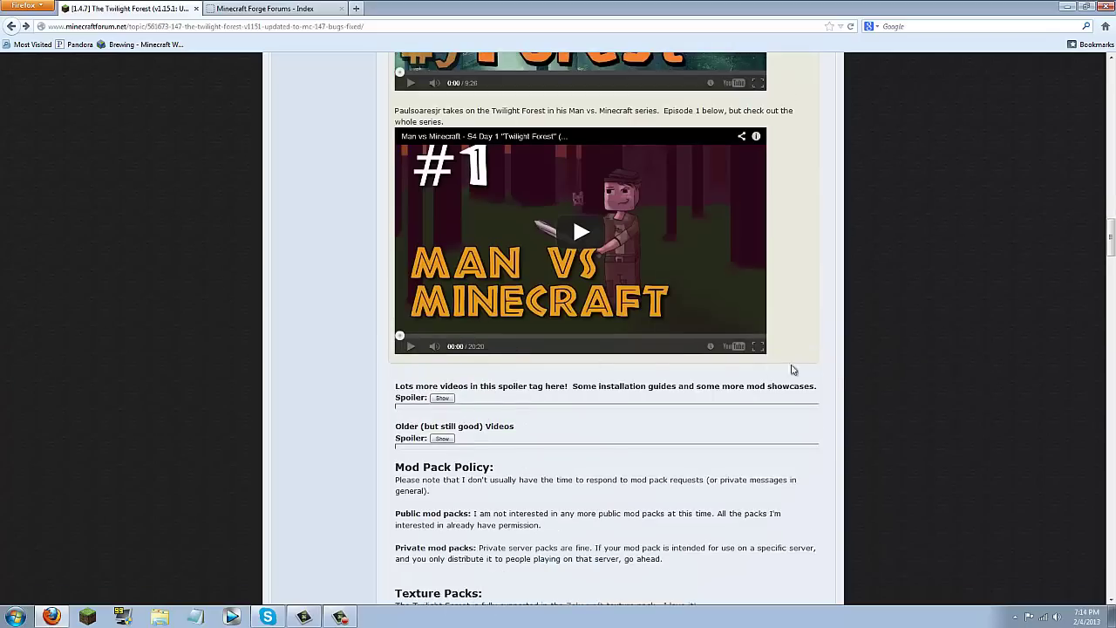
{"action": "scroll", "coordinate": [312, 285], "scroll_direction": "up", "scroll_amount": 14}
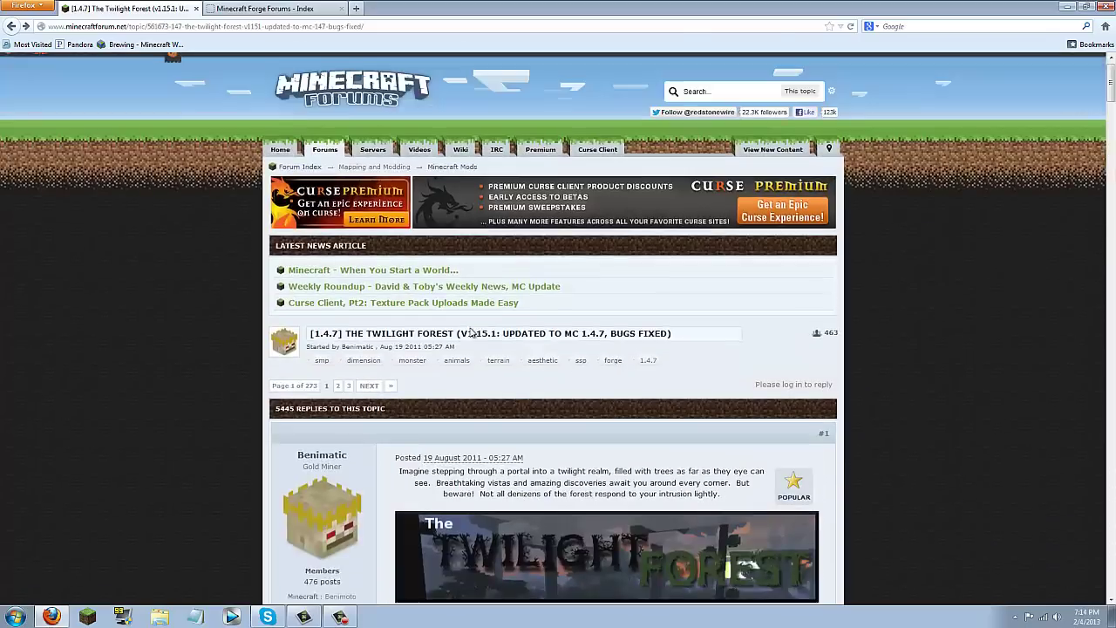
{"action": "scroll", "coordinate": [587, 392], "scroll_direction": "down", "scroll_amount": 7}
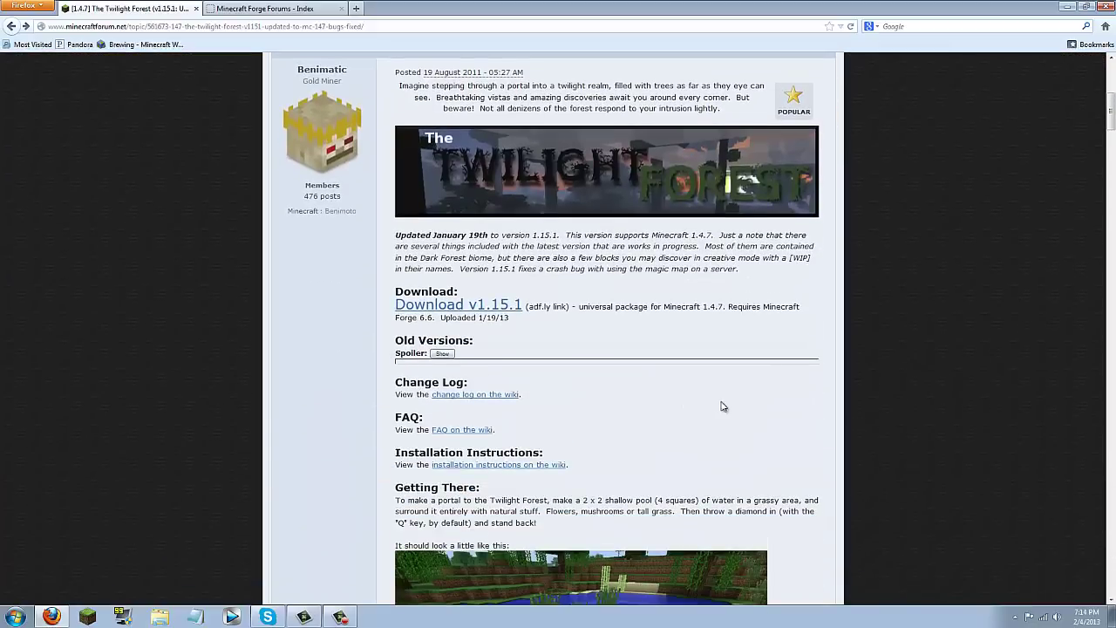
{"action": "scroll", "coordinate": [650, 388], "scroll_direction": "up", "scroll_amount": 7}
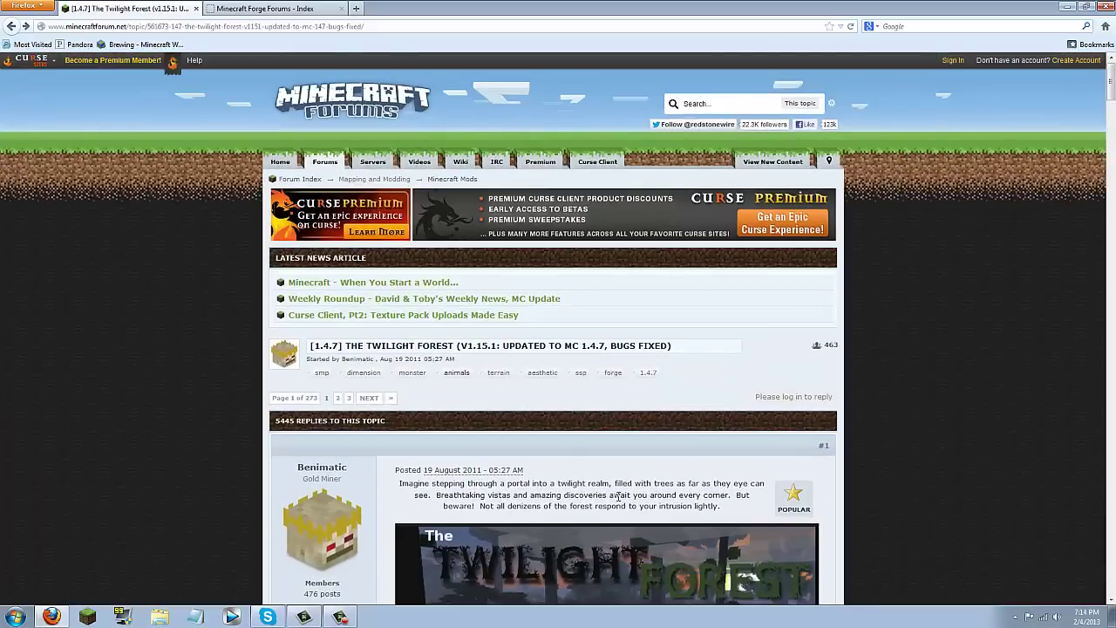
{"action": "scroll", "coordinate": [517, 445], "scroll_direction": "down", "scroll_amount": 5}
{"action": "scroll", "coordinate": [488, 436], "scroll_direction": "up", "scroll_amount": 5}
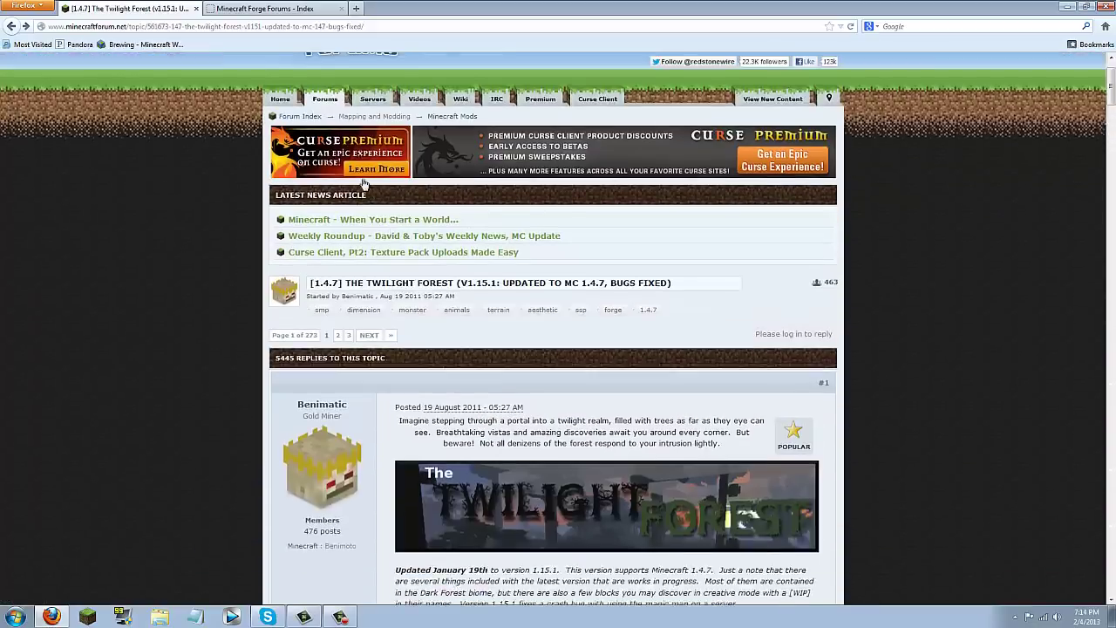
View the Releases board on the Minecraft Forge forum and return to the desktop
{"action": "left_click", "coordinate": [288, 7]}
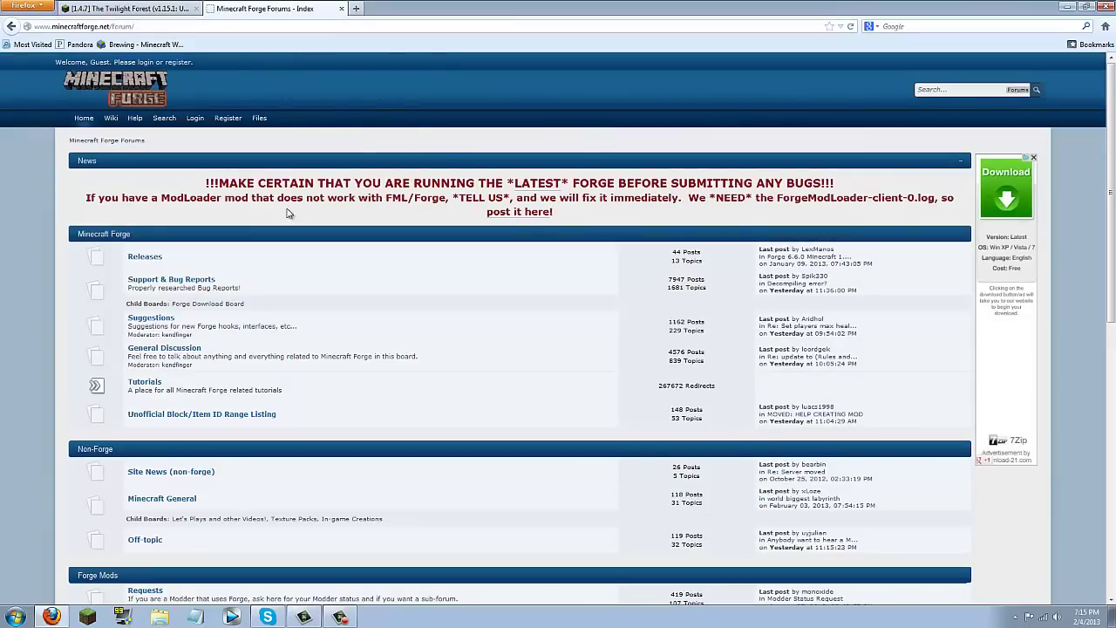
{"action": "left_click", "coordinate": [154, 251]}
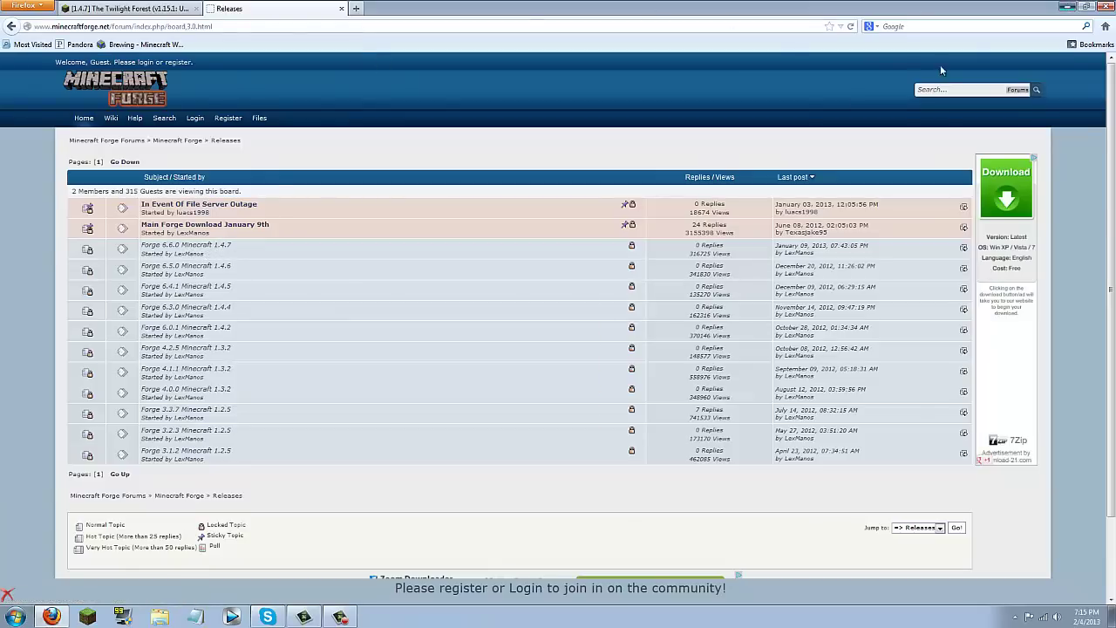
{"action": "left_click", "coordinate": [1067, 6]}
{"action": "left_click_drag", "start_coordinate": [820, 237], "coordinate": [431, 185]}
{"action": "left_click", "coordinate": [676, 268]}
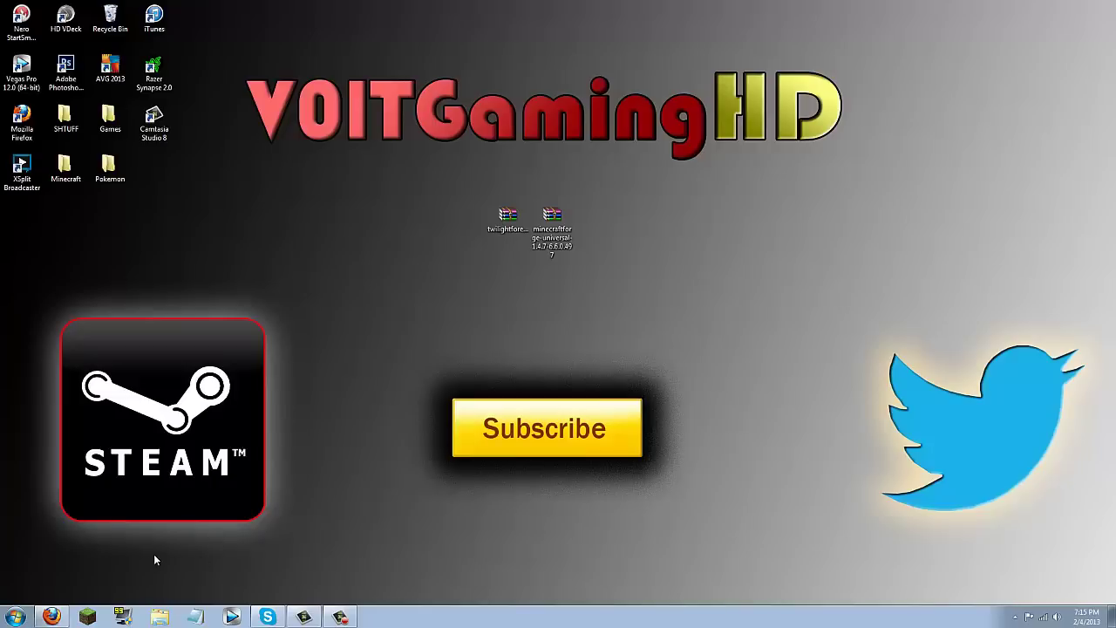
Open the .minecraft folder inside the %appdata% Roaming directory
{"action": "left_click", "coordinate": [16, 617]}
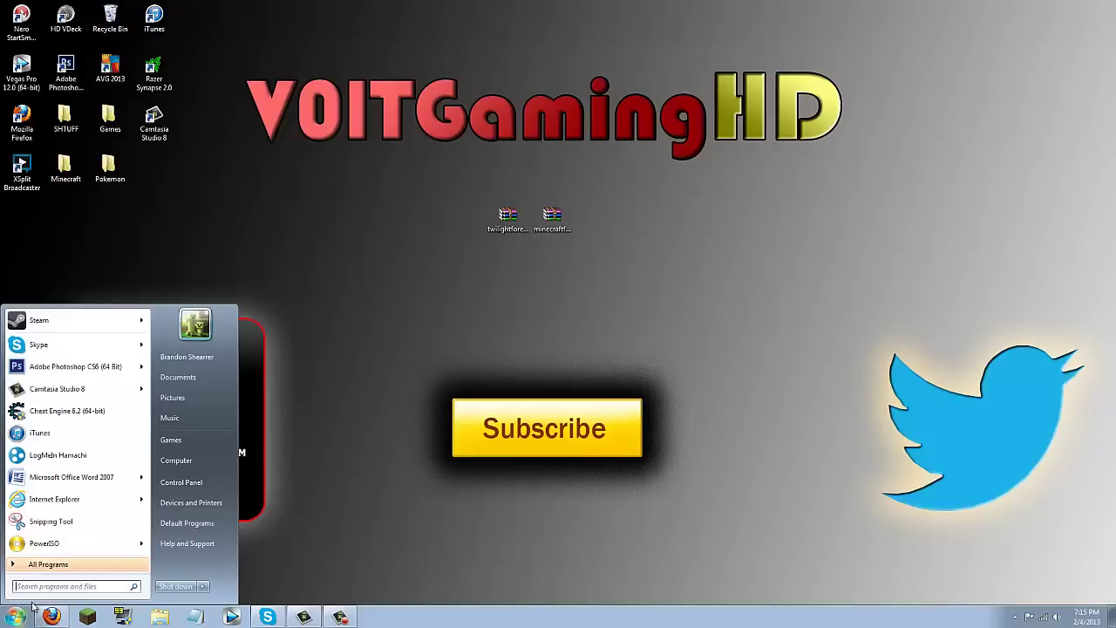
{"action": "left_click", "coordinate": [50, 586]}
{"action": "type", "text": "%appdata"}
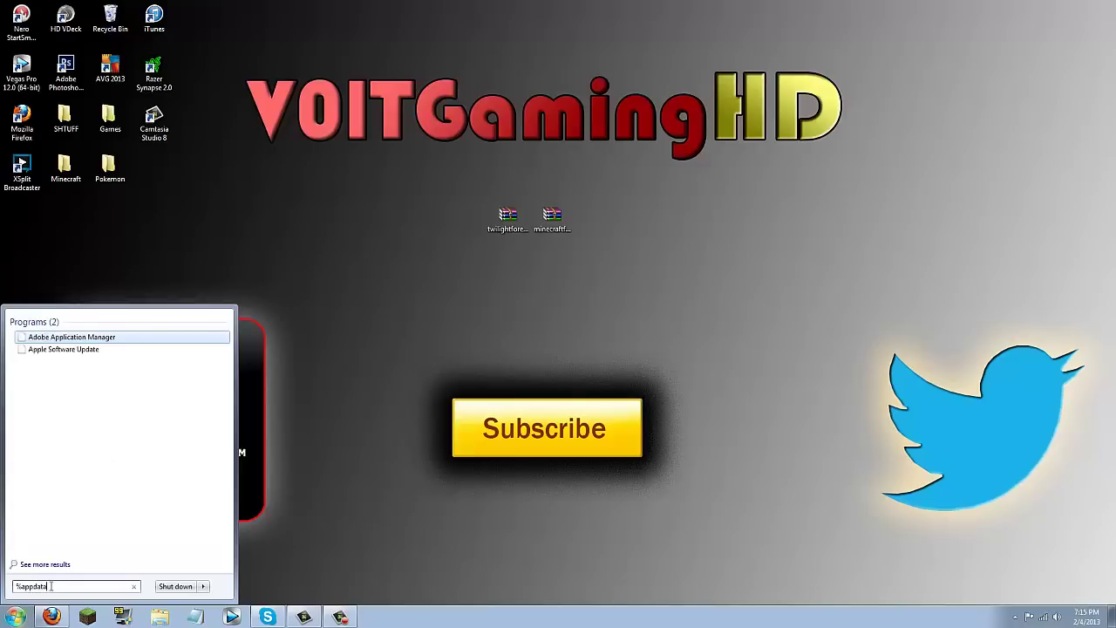
{"action": "type", "text": "%"}
{"action": "left_click", "coordinate": [49, 319]}
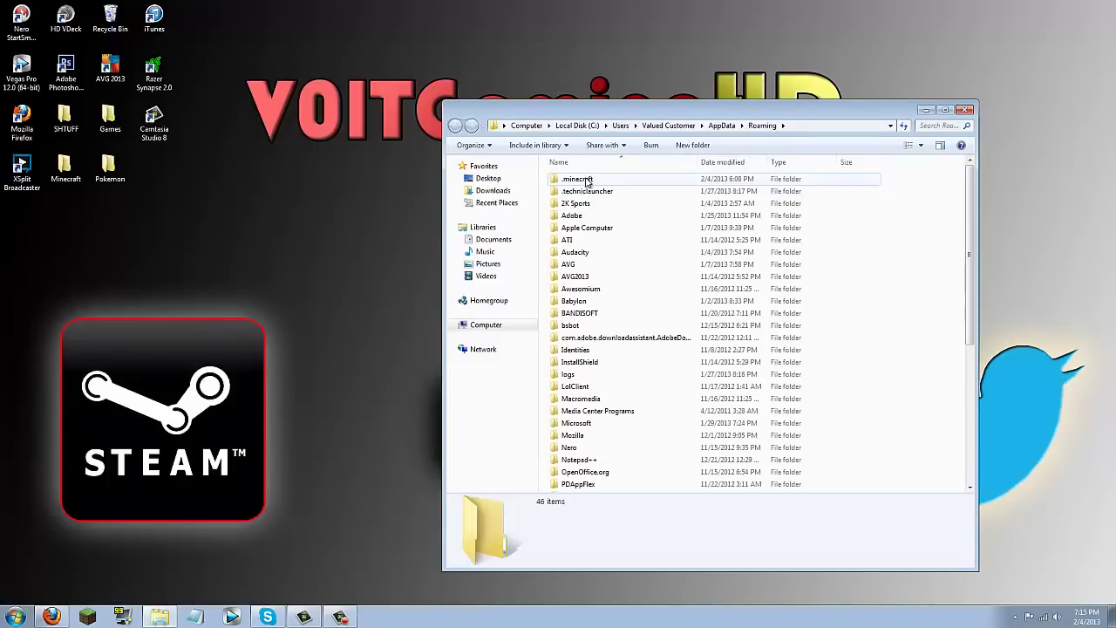
{"action": "double_click", "coordinate": [588, 181]}
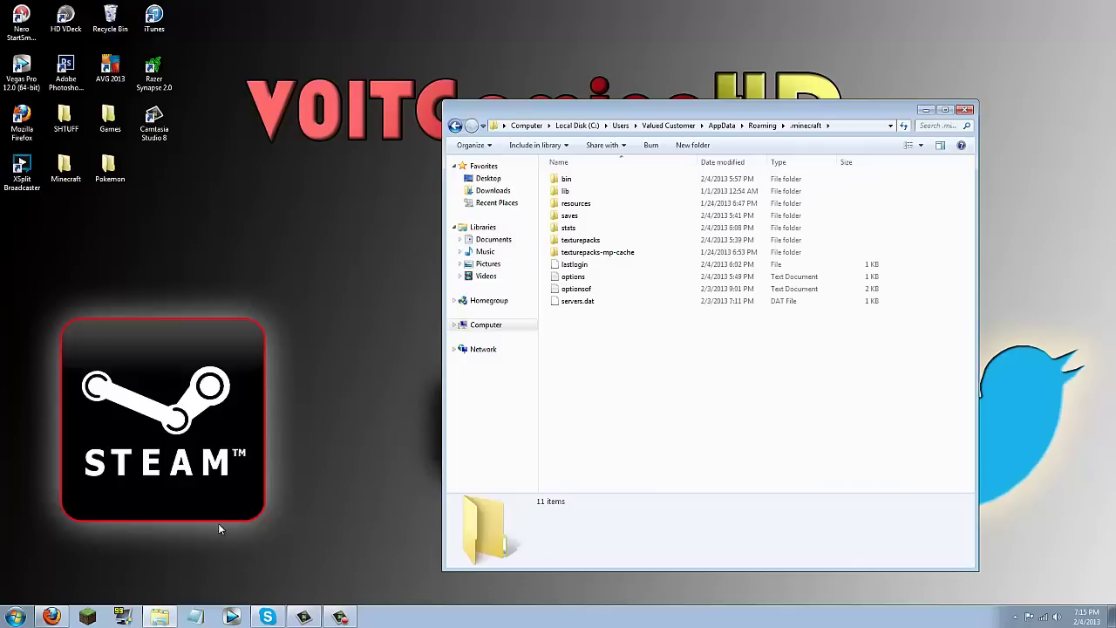
Force a game update in the Minecraft launcher, log in with the saved account, and quit the game once it has loaded
{"action": "left_click", "coordinate": [88, 616]}
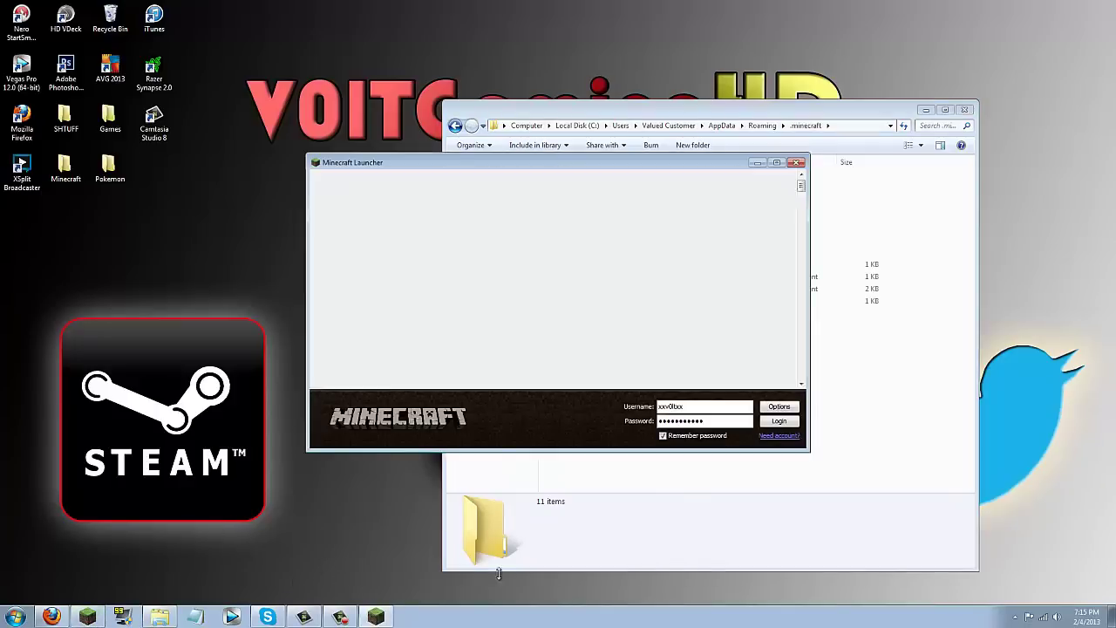
{"action": "left_click", "coordinate": [784, 413]}
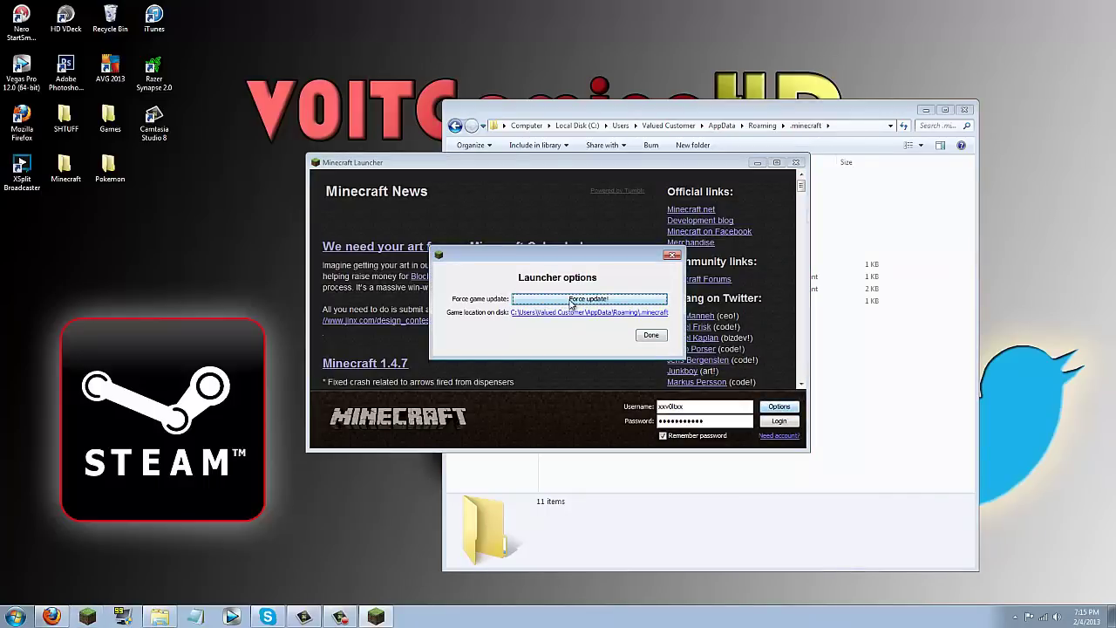
{"action": "left_click", "coordinate": [571, 303]}
{"action": "left_click", "coordinate": [650, 335]}
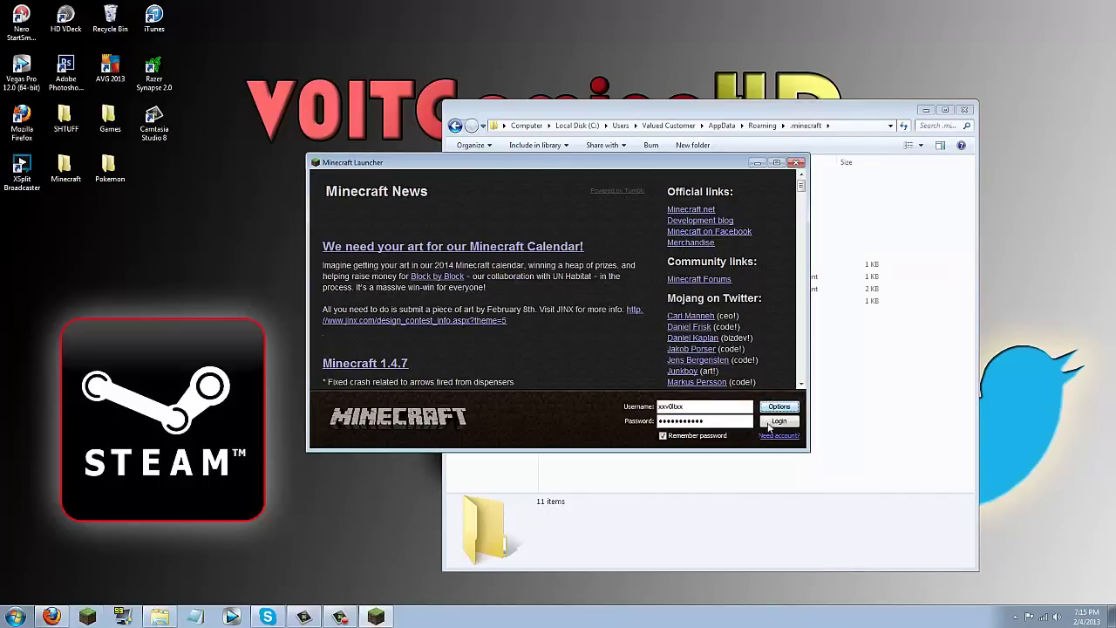
{"action": "left_click", "coordinate": [776, 421]}
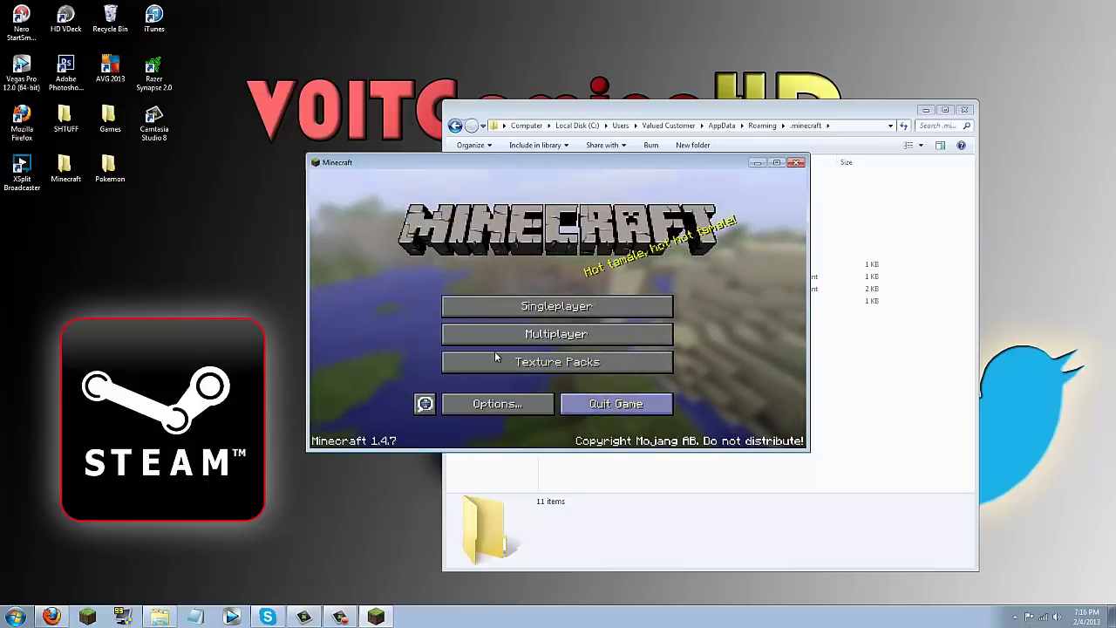
{"action": "left_click", "coordinate": [643, 407]}
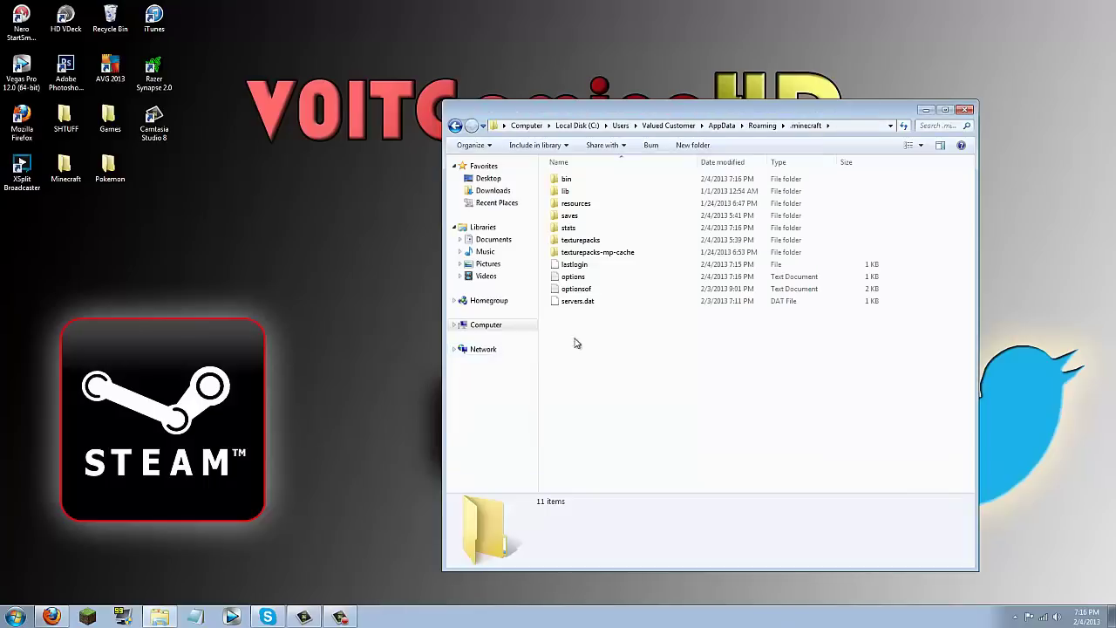
Open minecraft.jar from the bin folder as an archive in WinRAR, with the window snapped to half the screen
{"action": "double_click", "coordinate": [568, 180]}
{"action": "left_click_drag", "start_coordinate": [633, 112], "coordinate": [1115, 113]}
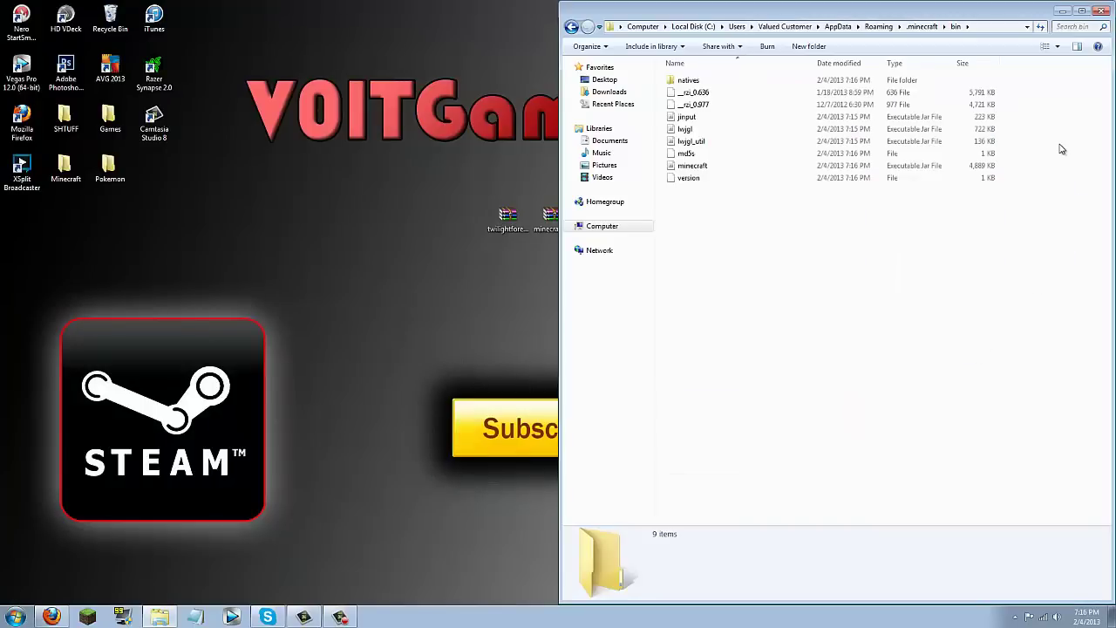
{"action": "right_click", "coordinate": [707, 173]}
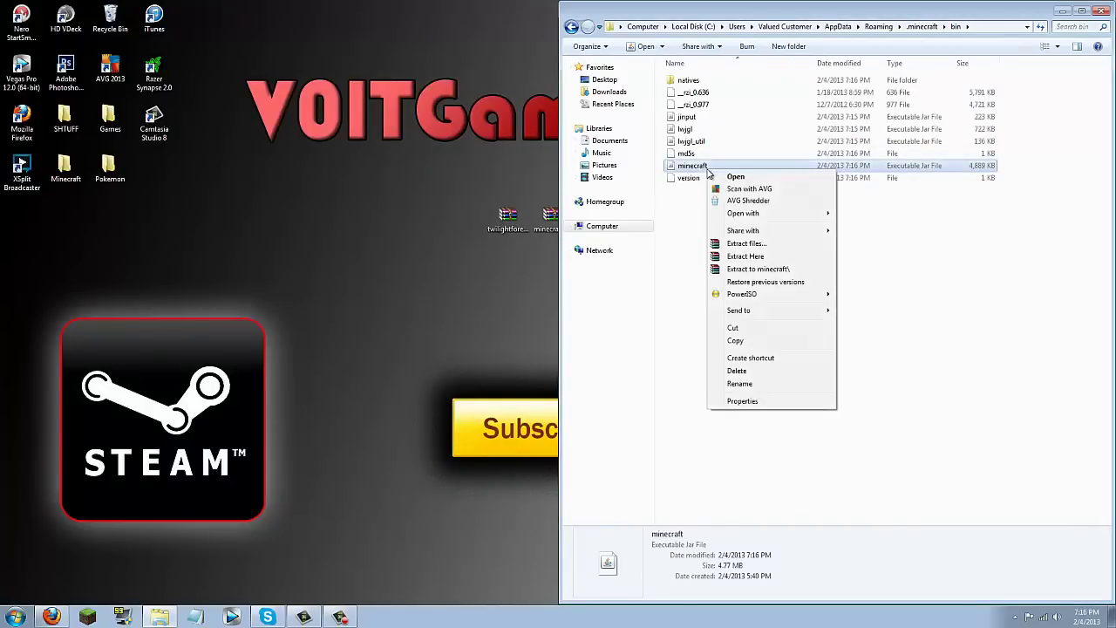
{"action": "mouse_move", "coordinate": [762, 217]}
{"action": "left_click", "coordinate": [884, 225]}
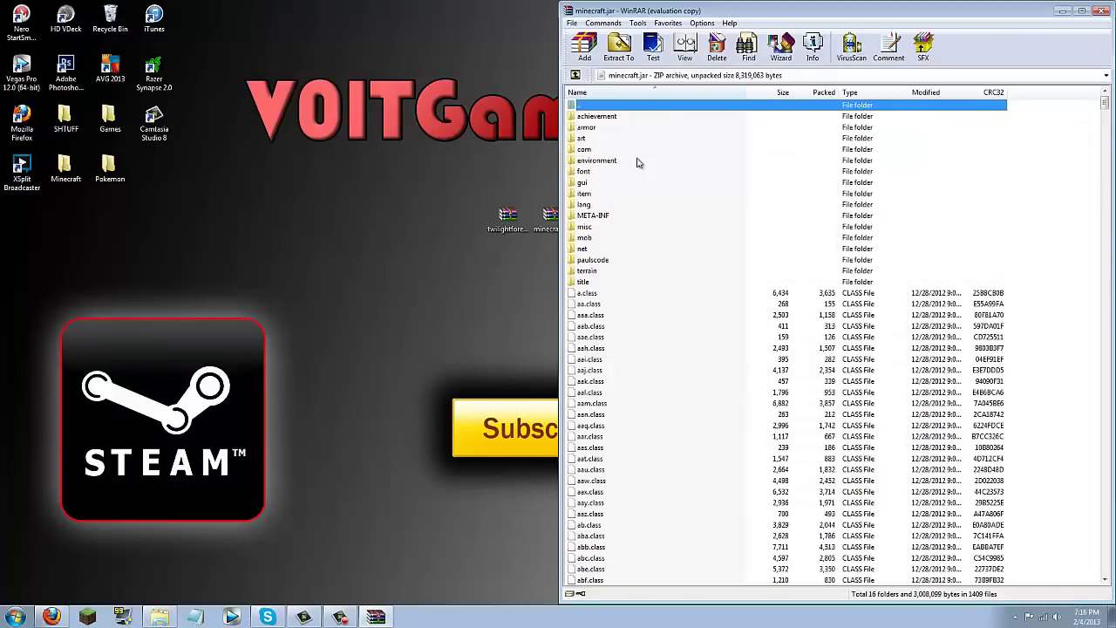
{"action": "left_click", "coordinate": [898, 309]}
Delete the META-INF folder from minecraft.jar
{"action": "left_click", "coordinate": [617, 219]}
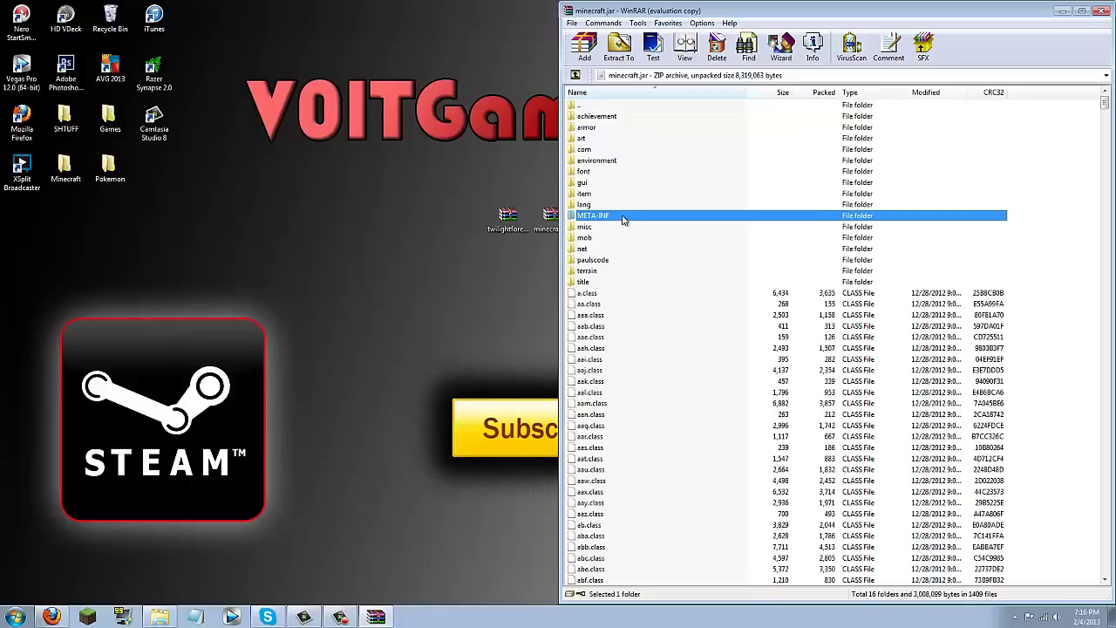
{"action": "key", "text": "Delete"}
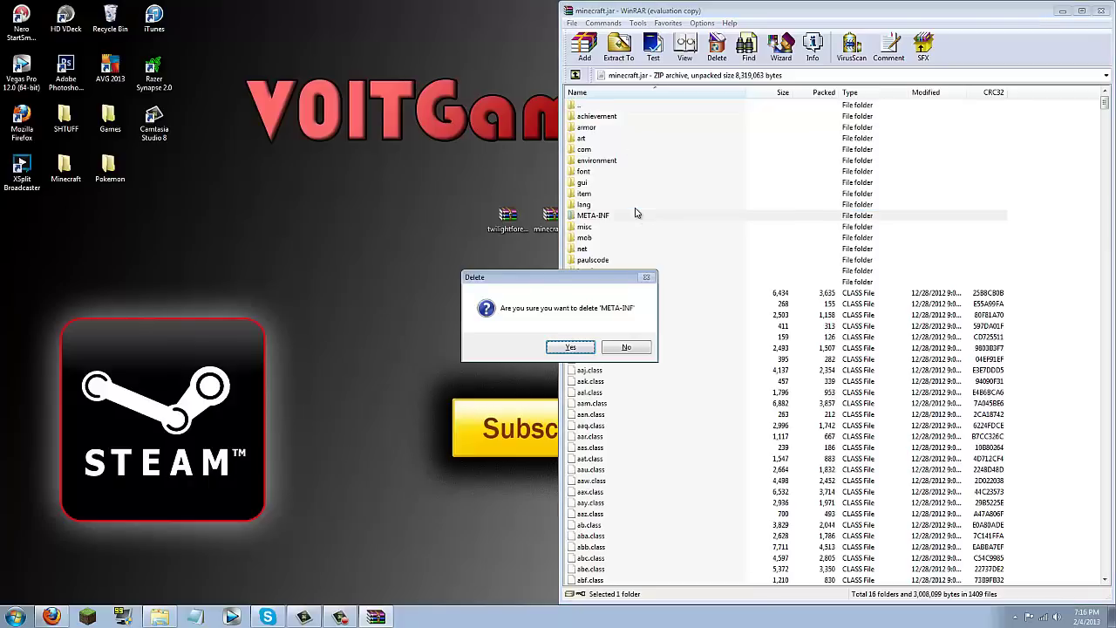
{"action": "left_click", "coordinate": [581, 348]}
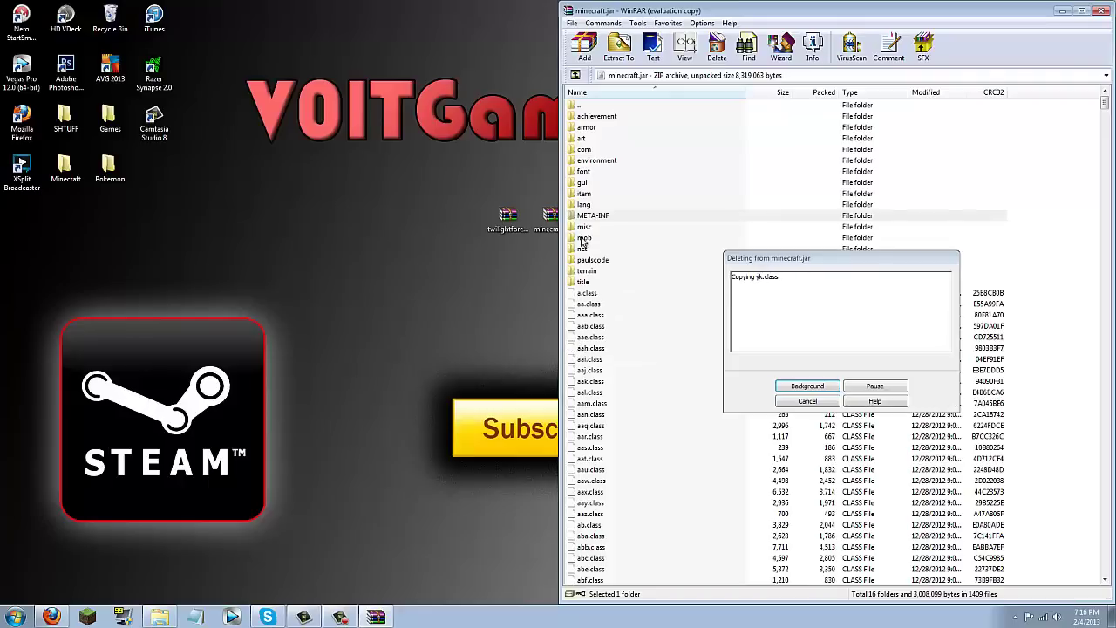
Open the minecraftforge-universal-1.4.7-6.6.0.497 archive from the desktop and place it side by side with minecraft.jar
{"action": "double_click", "coordinate": [546, 219]}
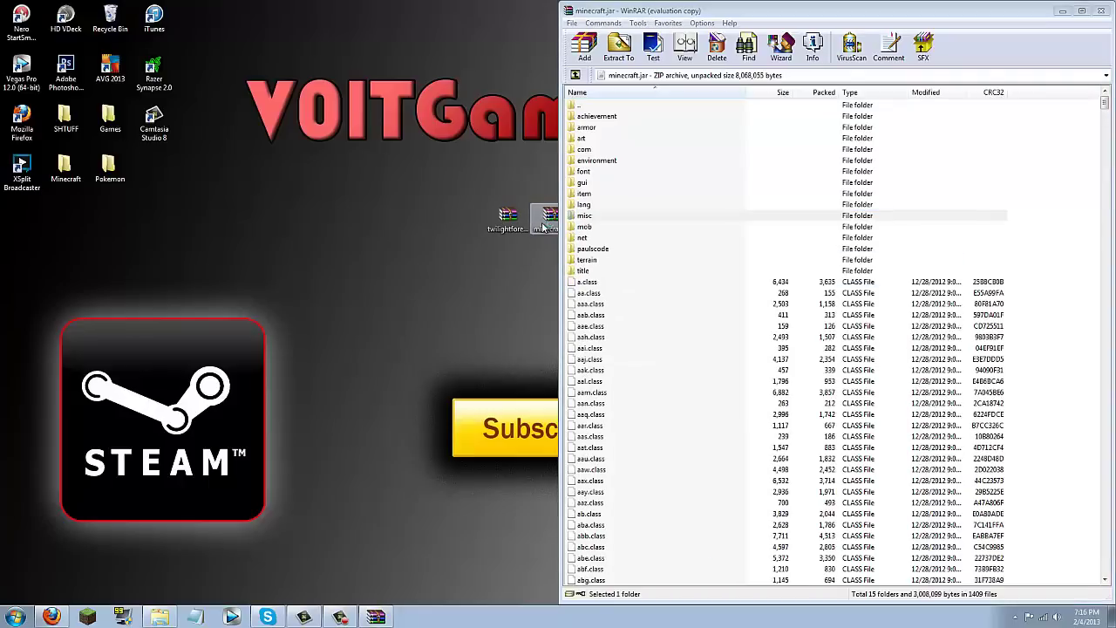
{"action": "left_click_drag", "start_coordinate": [789, 164], "coordinate": [2, 166]}
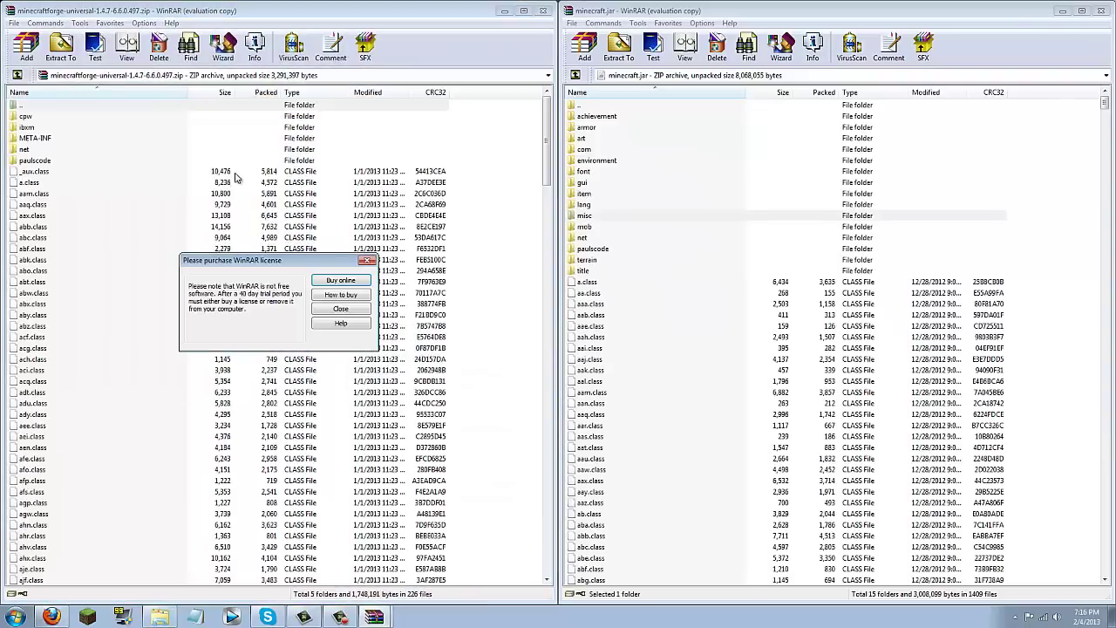
{"action": "left_click", "coordinate": [331, 310]}
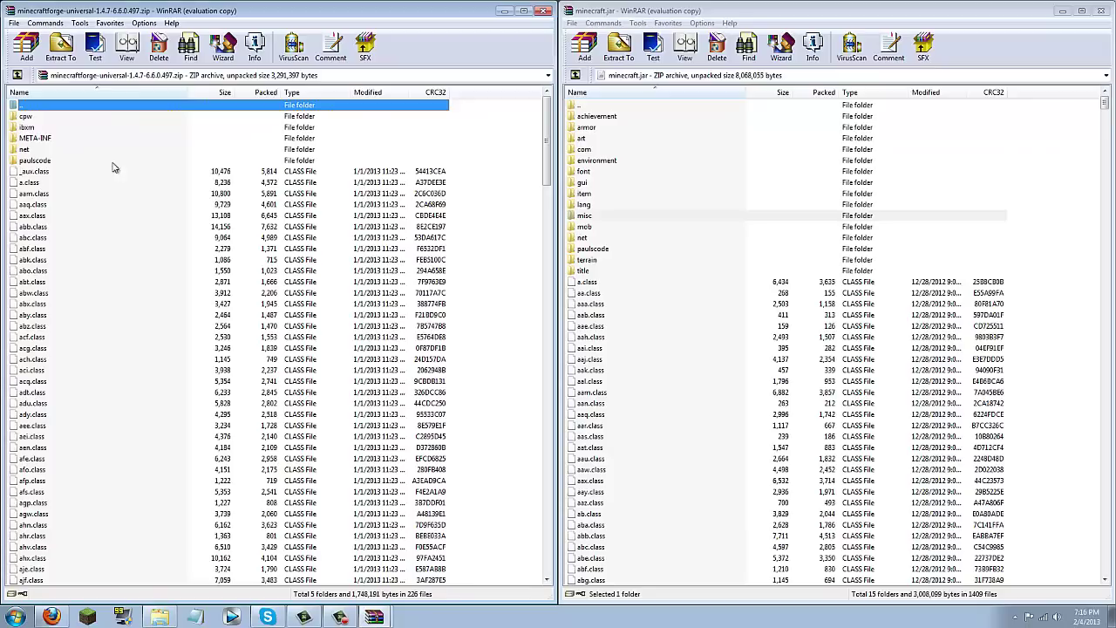
Add all files and folders from the Minecraft Forge archive to minecraft.jar
{"action": "left_click", "coordinate": [179, 215]}
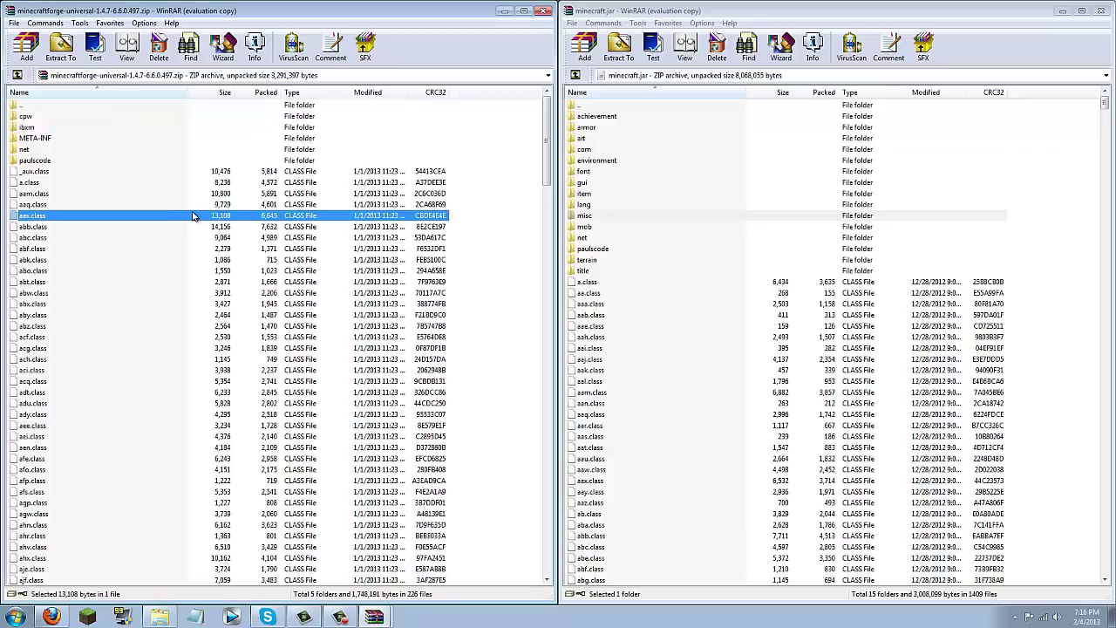
{"action": "key", "text": "ctrl+a"}
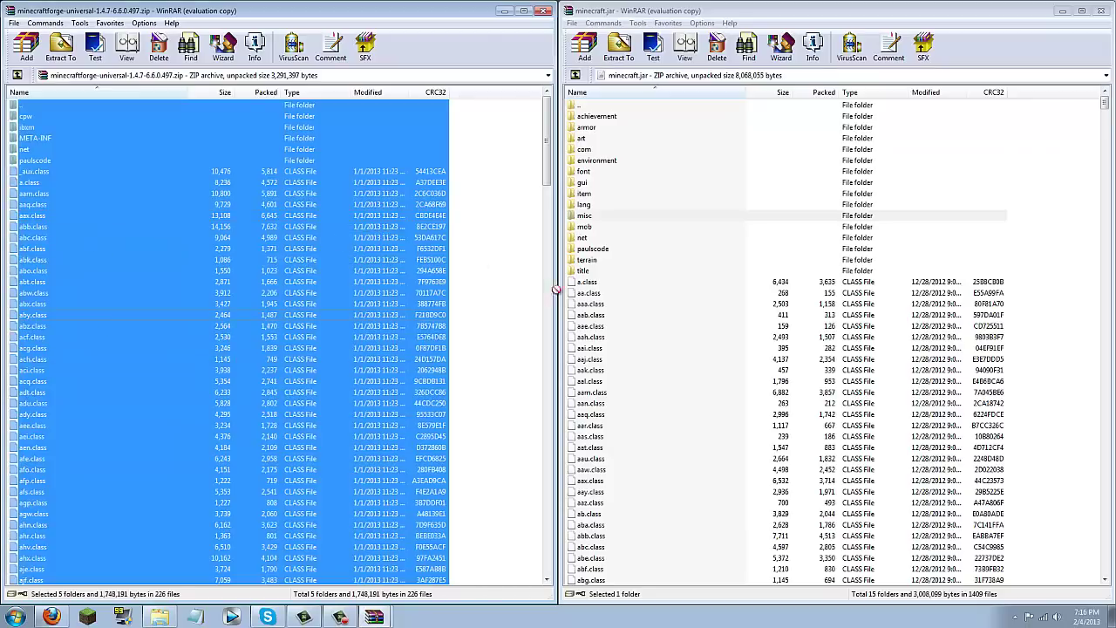
{"action": "left_click_drag", "start_coordinate": [555, 289], "coordinate": [650, 391]}
{"action": "left_click", "coordinate": [861, 416]}
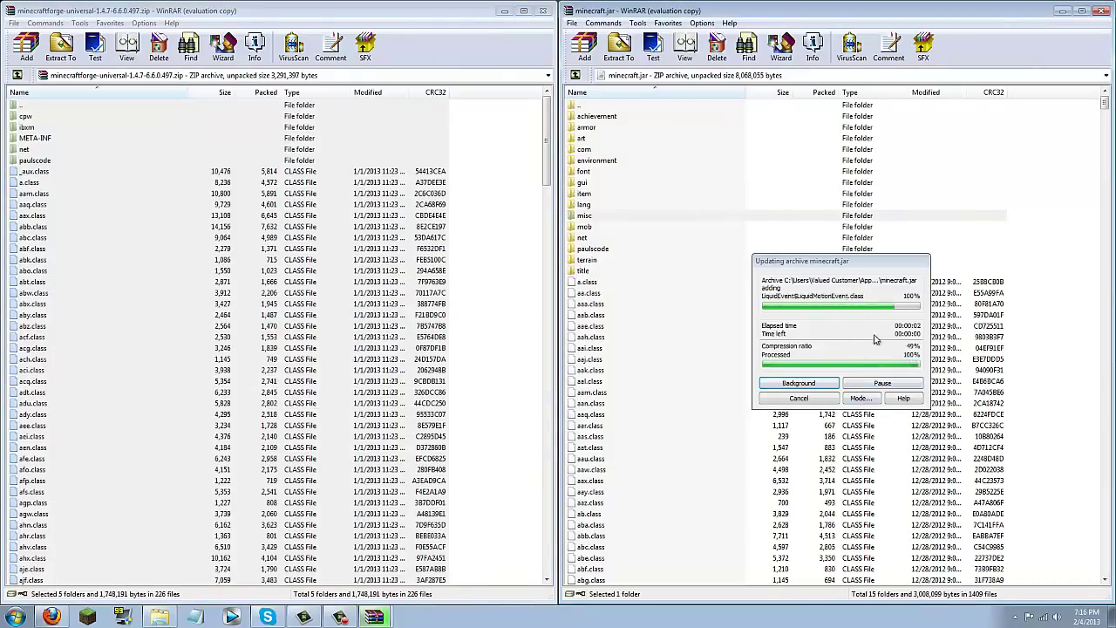
Delete the META-INF folder that was copied from the Forge archive into minecraft.jar
{"action": "left_click", "coordinate": [629, 238]}
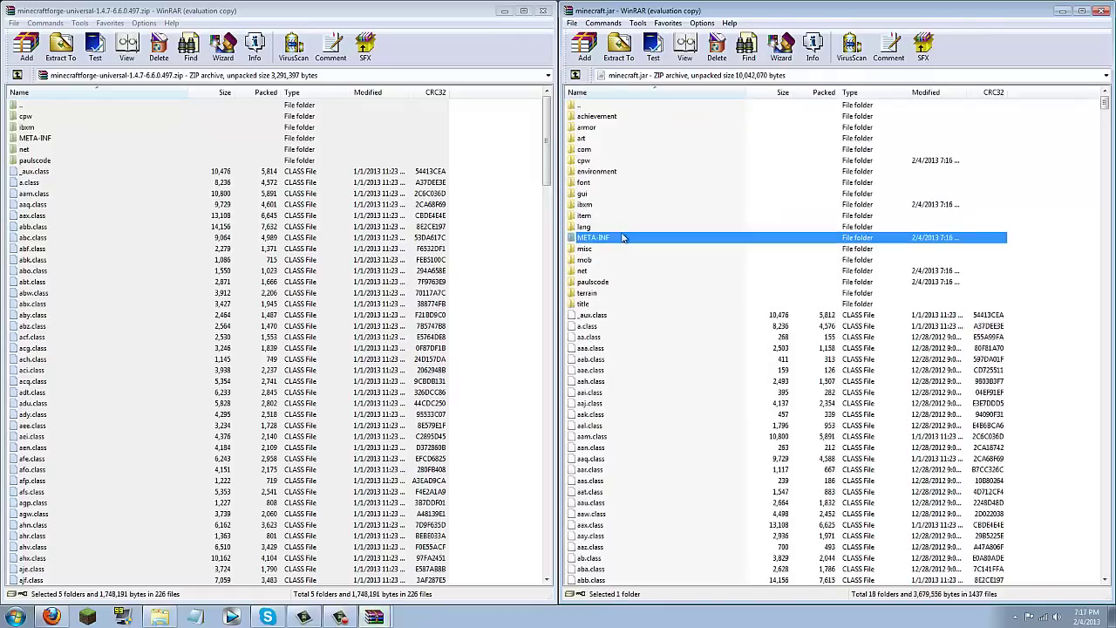
{"action": "key", "text": "Delete"}
{"action": "left_click", "coordinate": [580, 349]}
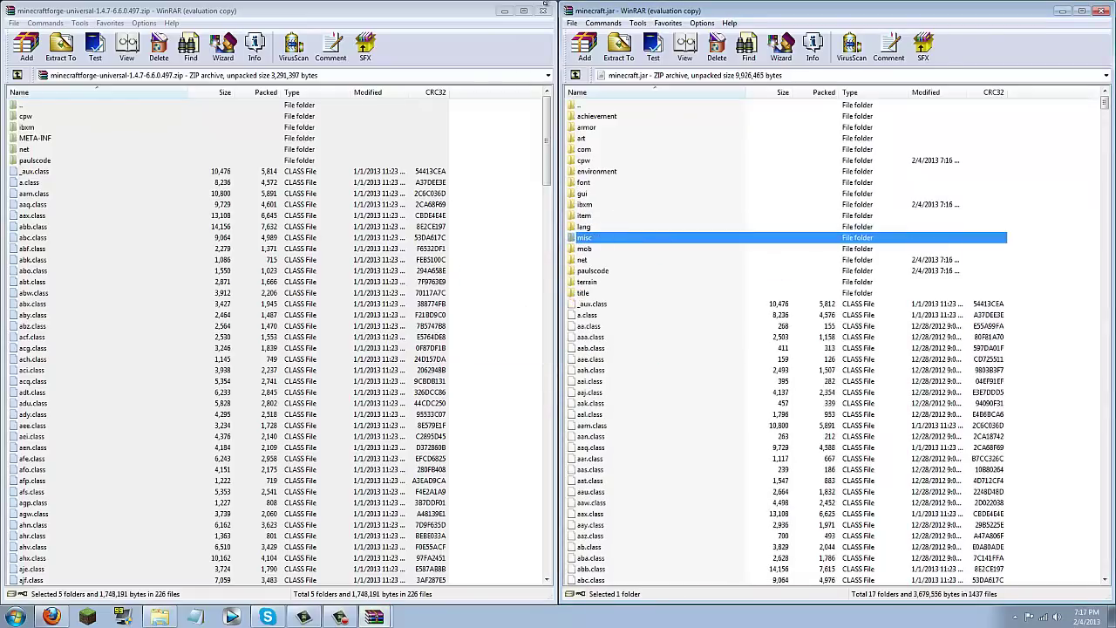
Close both archives and the bin folder window, and move the Minecraft Forge archive away from the Twilight Forest archive on the desktop
{"action": "left_click", "coordinate": [541, 12]}
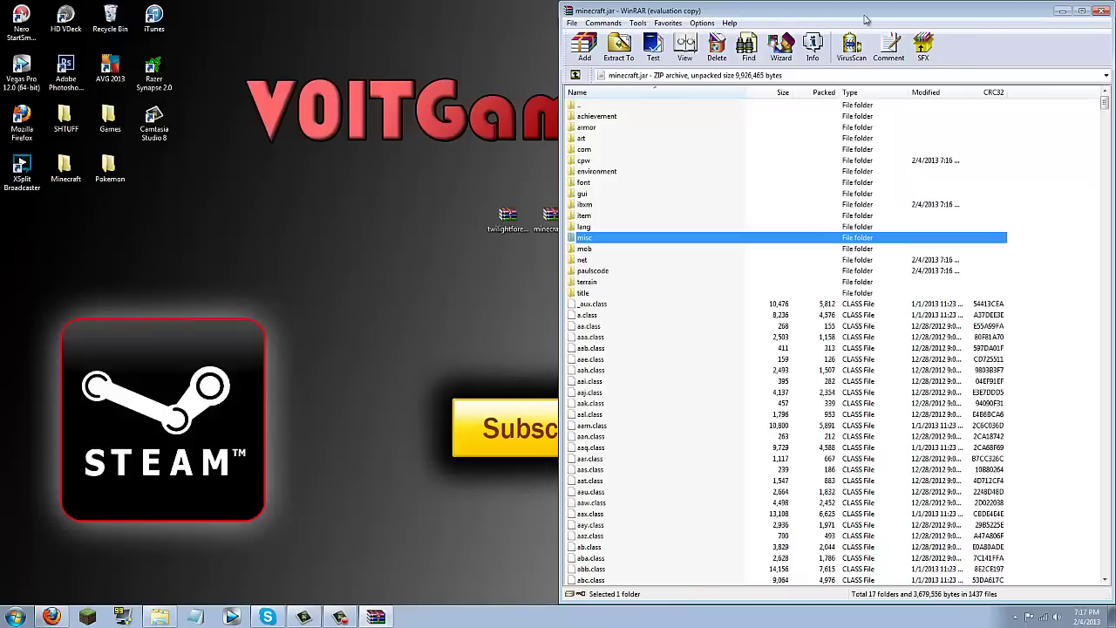
{"action": "left_click", "coordinate": [1097, 16]}
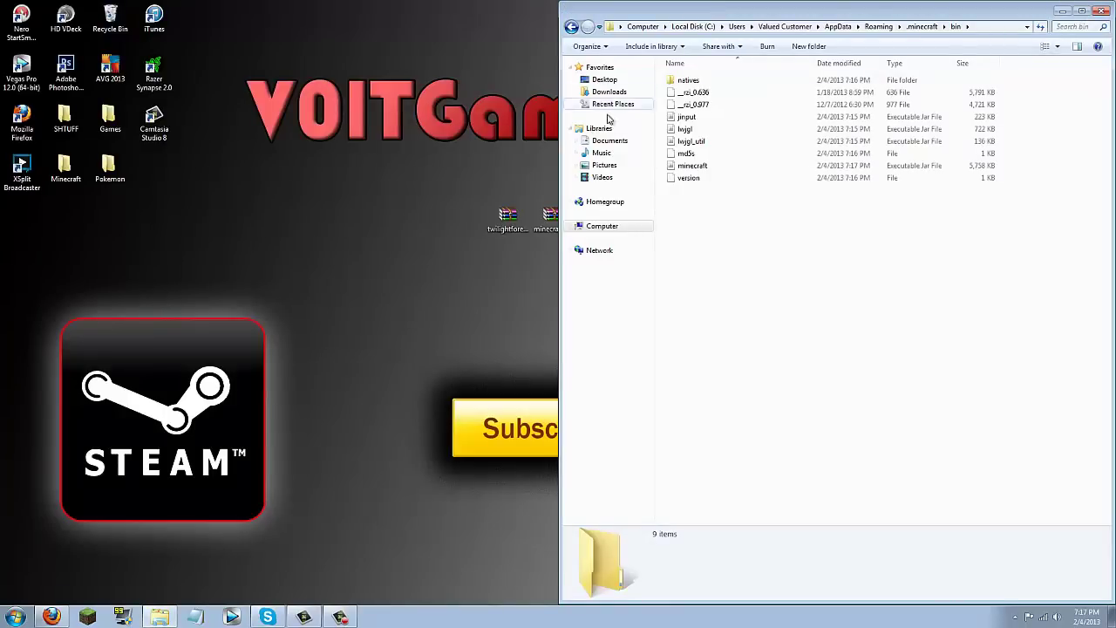
{"action": "left_click", "coordinate": [1100, 10]}
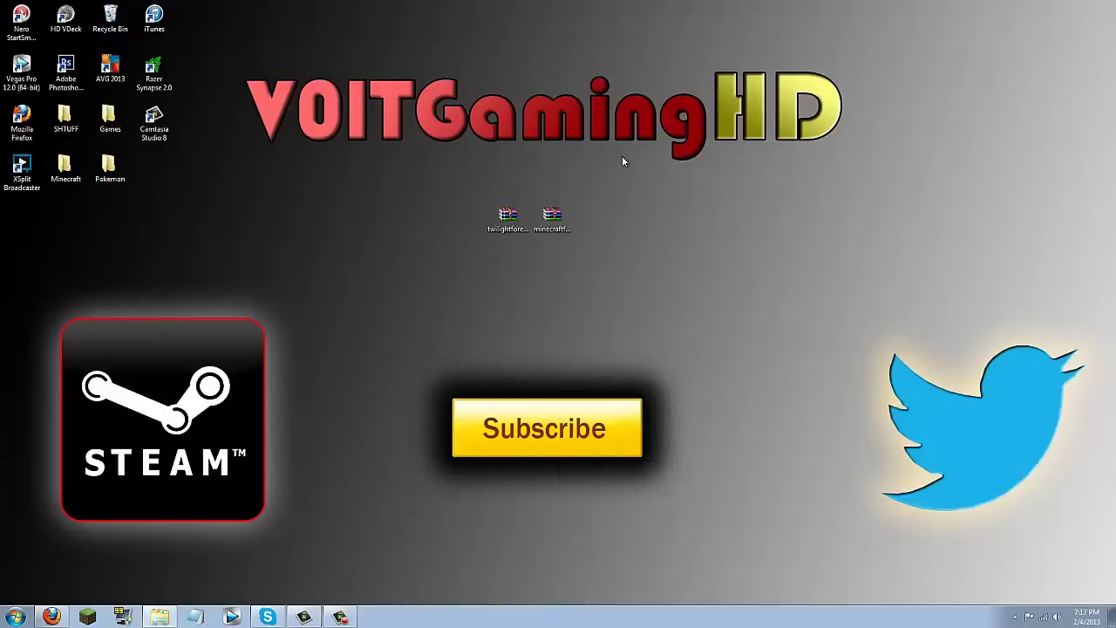
{"action": "left_click_drag", "start_coordinate": [554, 222], "coordinate": [950, 74]}
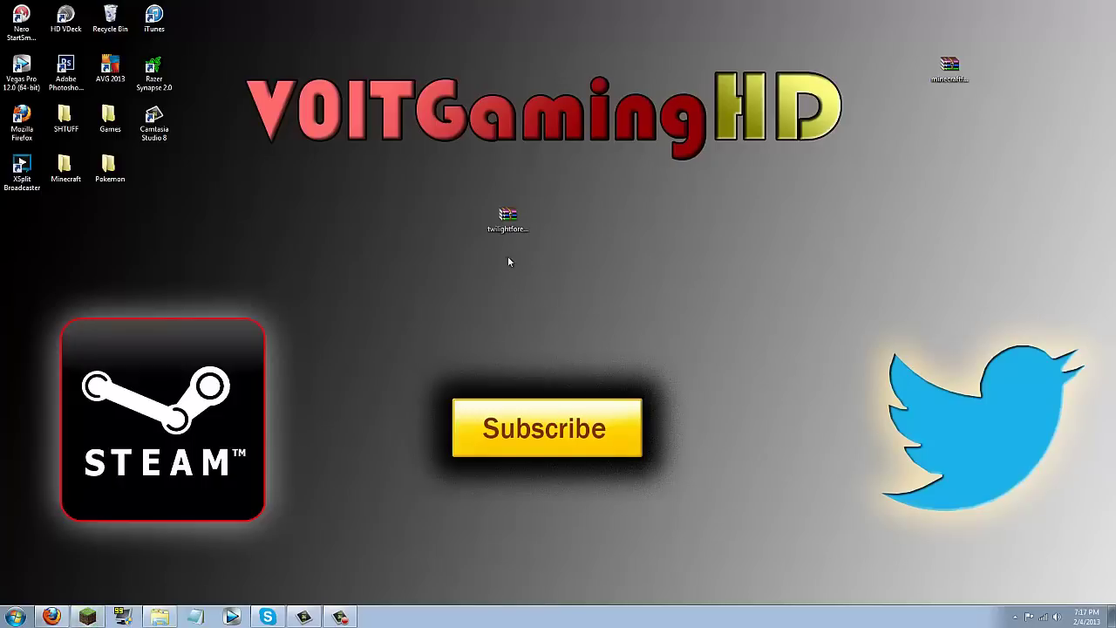
Launch Minecraft and log in so that Forge initializes, and quit the game from the main menu
{"action": "left_click", "coordinate": [507, 222]}
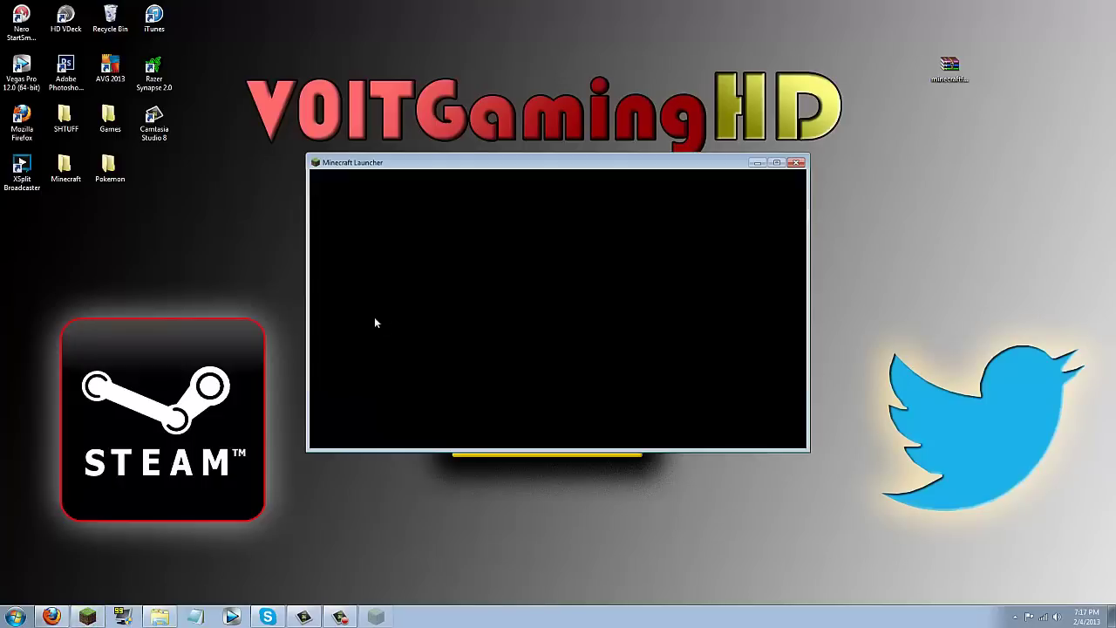
{"action": "left_click", "coordinate": [780, 419]}
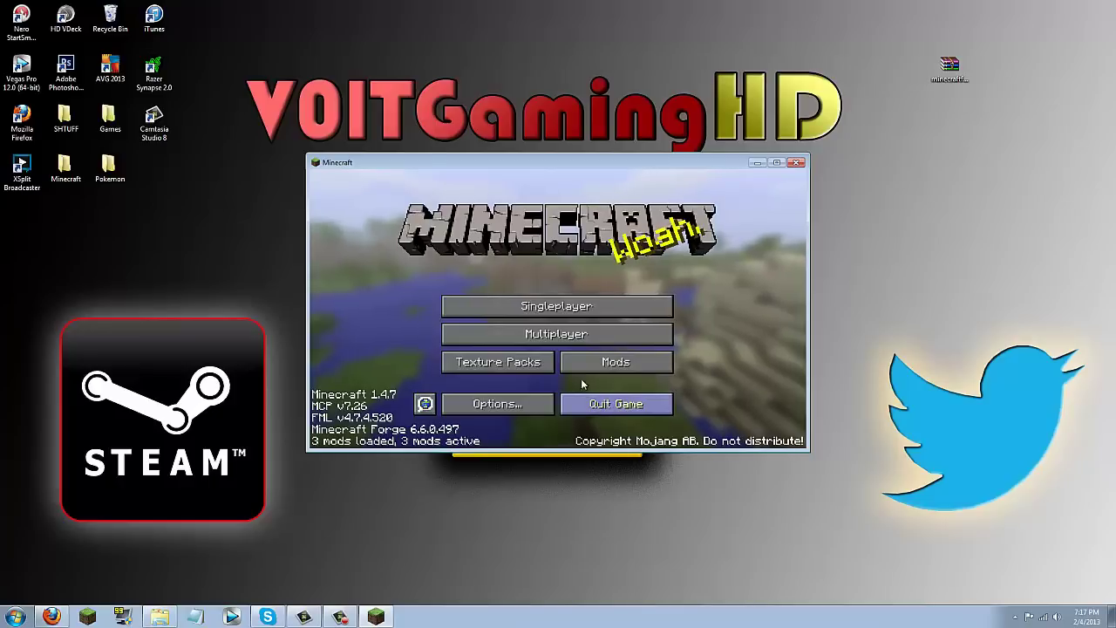
{"action": "left_click", "coordinate": [607, 403]}
Go back to the .minecraft folder, check the contents of config, and open the mods folder
{"action": "left_click", "coordinate": [159, 616]}
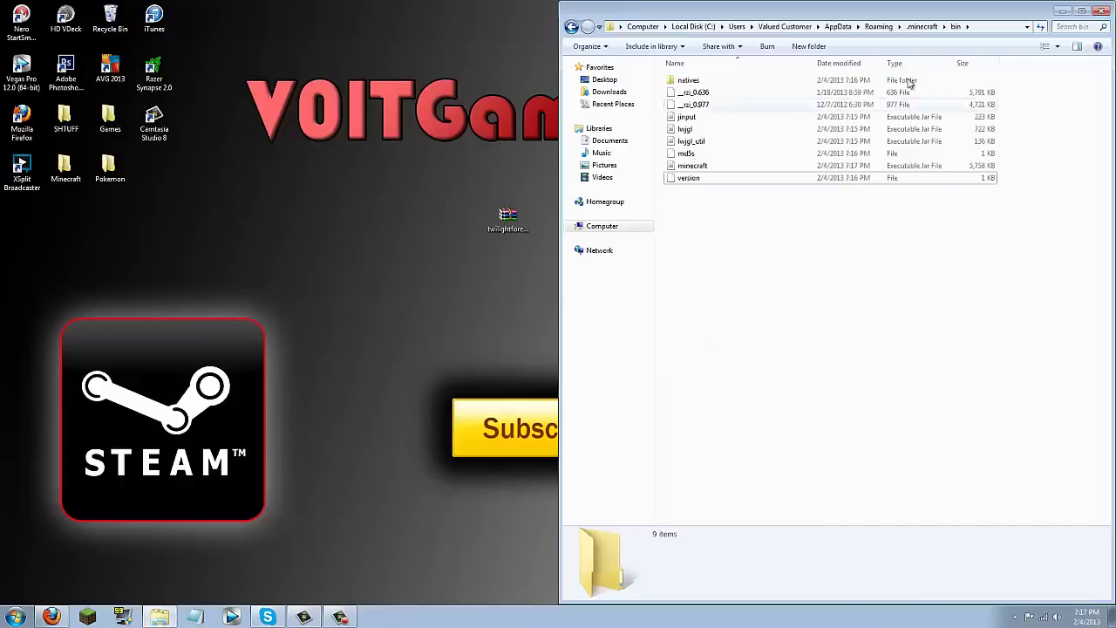
{"action": "left_click", "coordinate": [571, 27]}
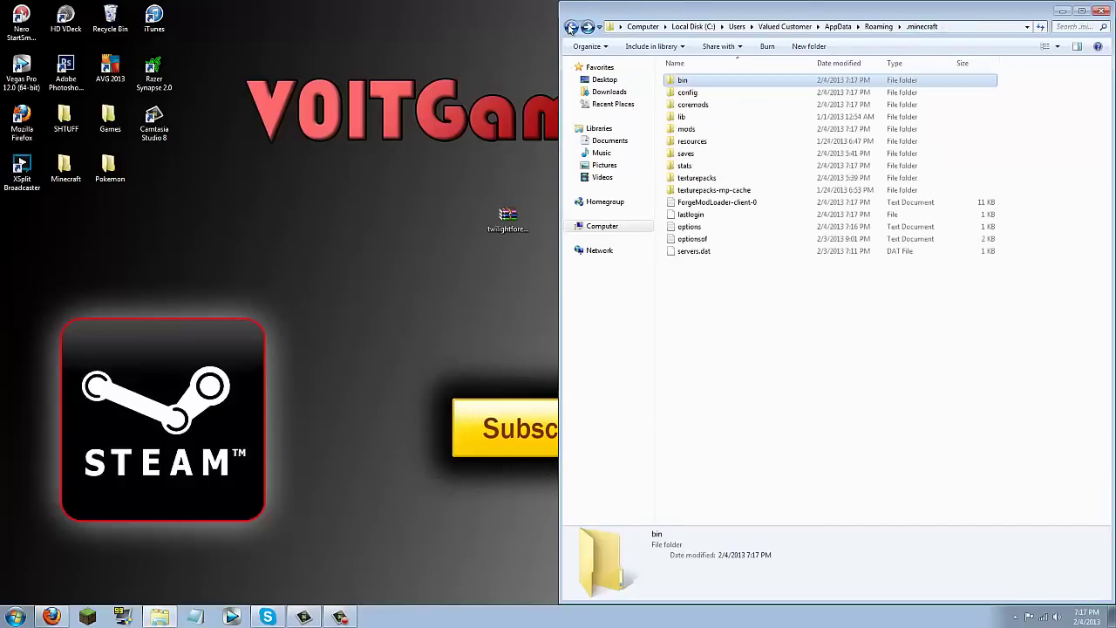
{"action": "left_click", "coordinate": [702, 129]}
{"action": "left_click", "coordinate": [703, 106]}
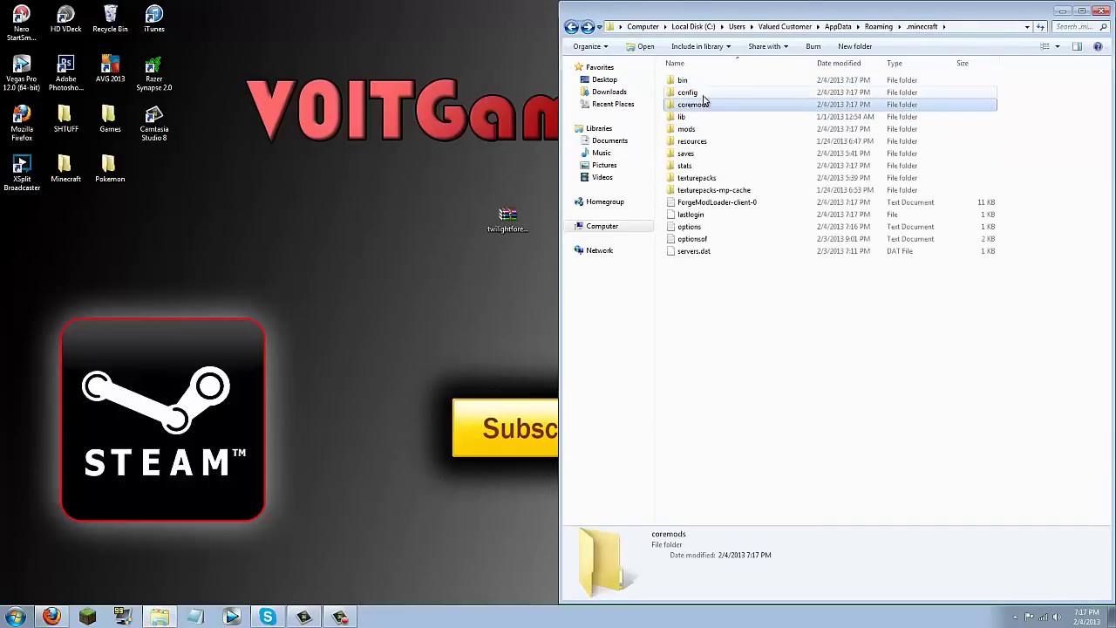
{"action": "double_click", "coordinate": [702, 94]}
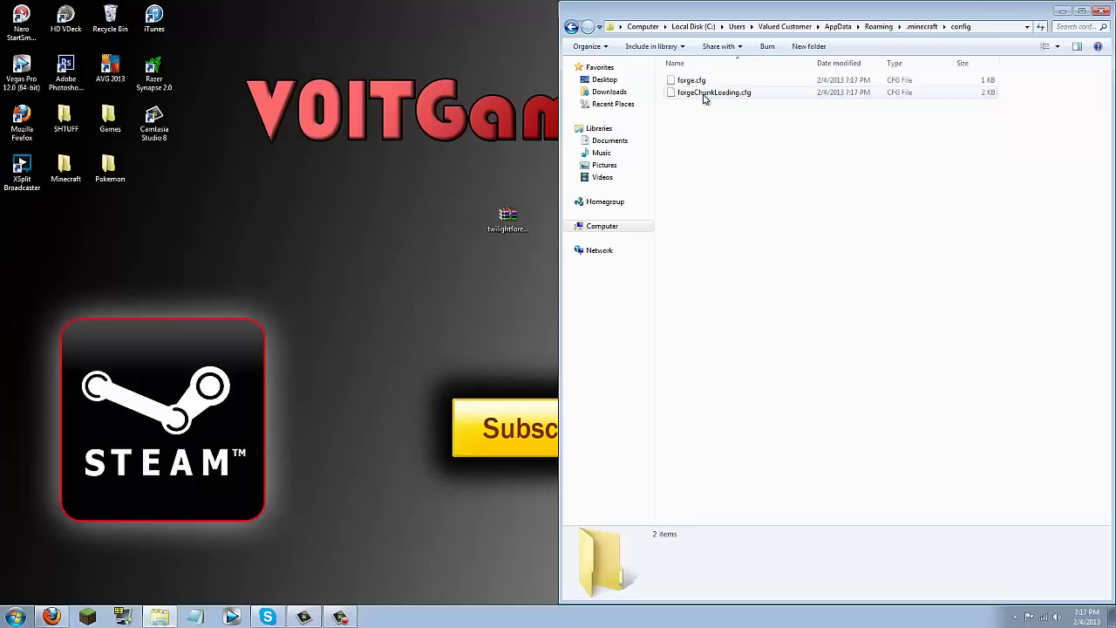
{"action": "left_click", "coordinate": [571, 27]}
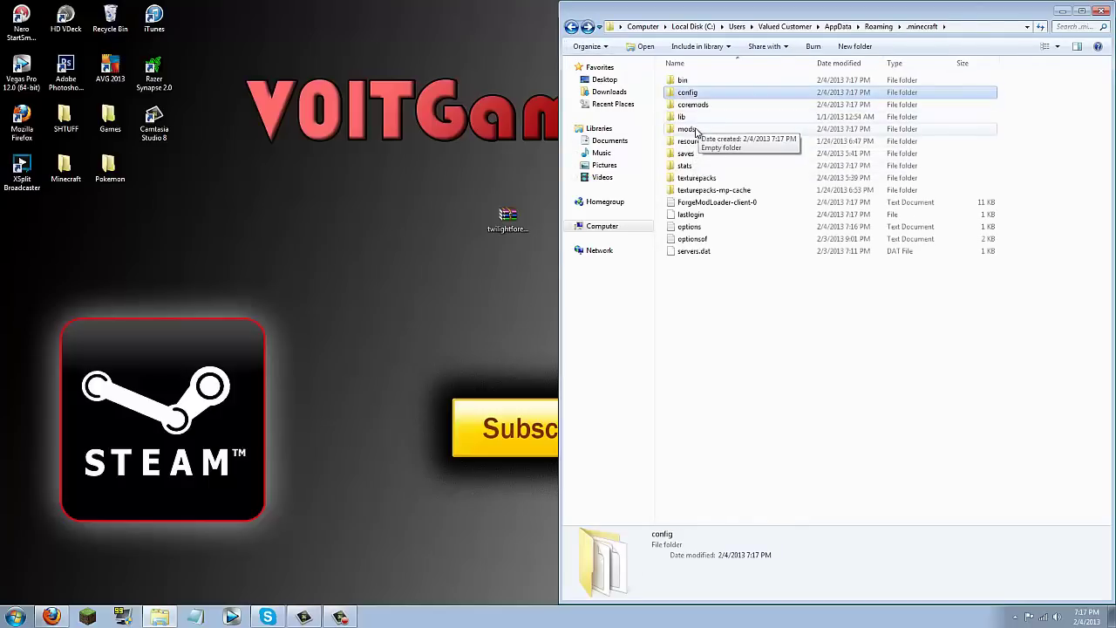
{"action": "double_click", "coordinate": [689, 129]}
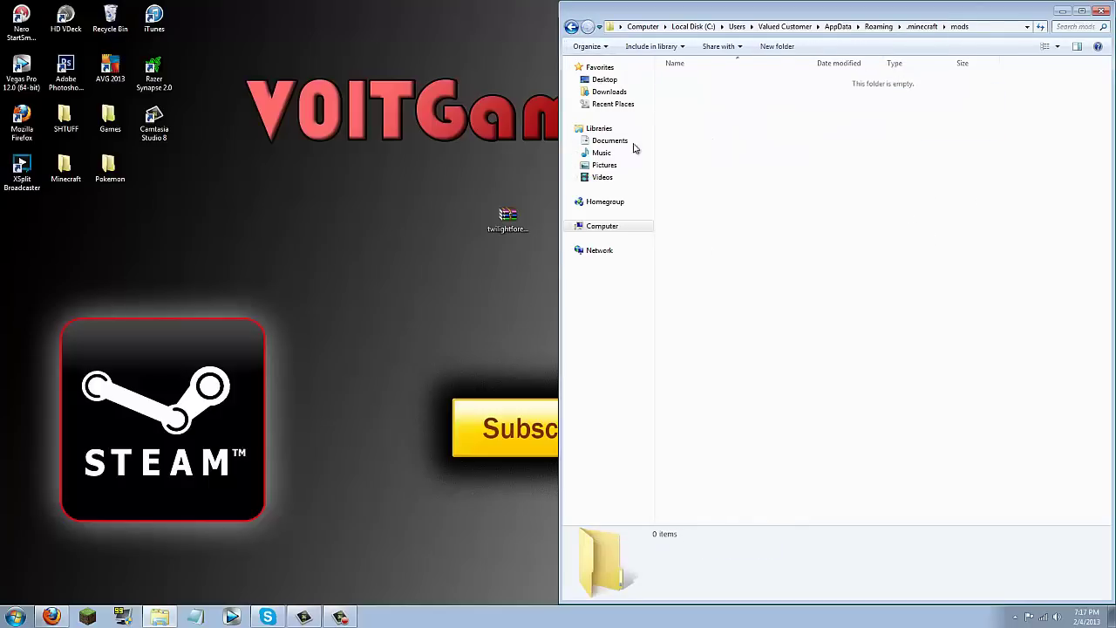
Move the twilightforest-1.15.1 archive from the desktop into the mods folder and close the folder window
{"action": "left_click", "coordinate": [507, 220]}
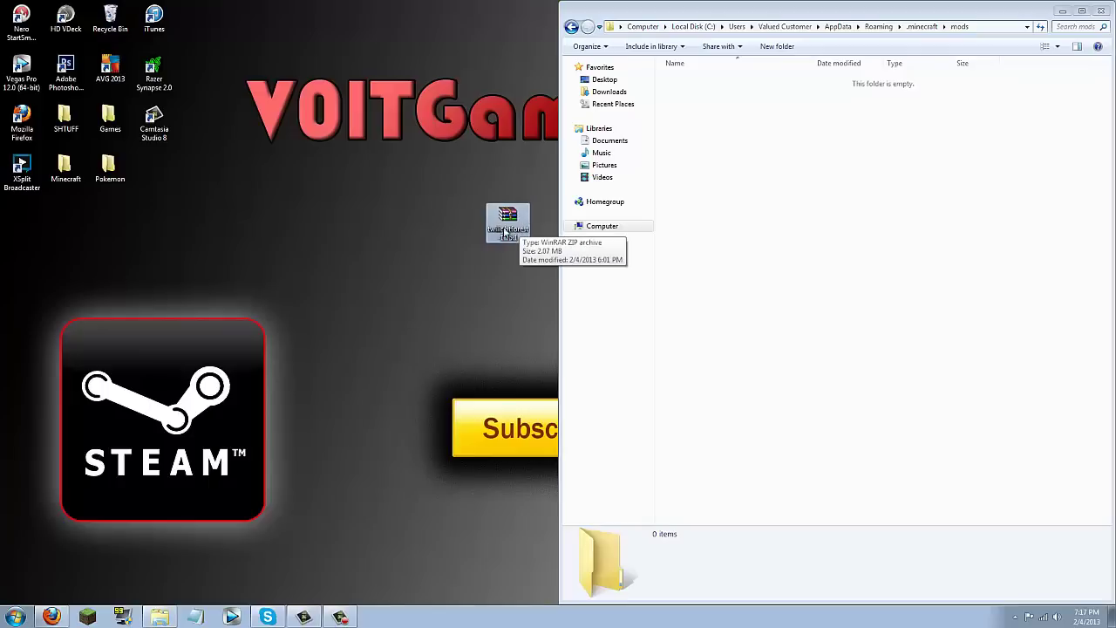
{"action": "left_click_drag", "start_coordinate": [504, 231], "coordinate": [761, 174]}
{"action": "left_click", "coordinate": [729, 163]}
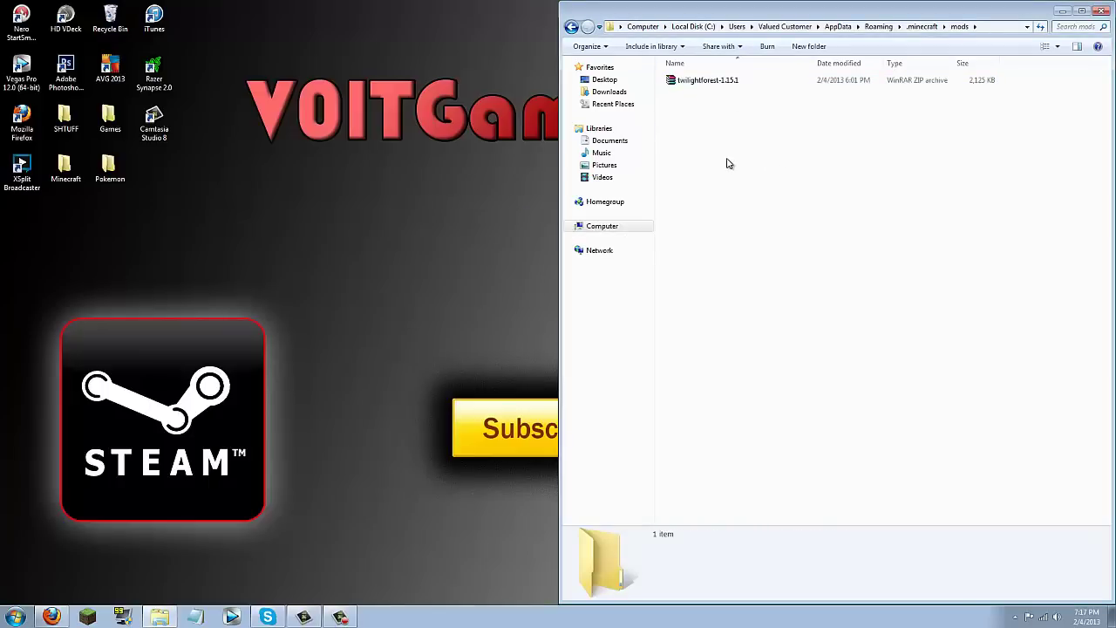
{"action": "left_click", "coordinate": [1103, 11]}
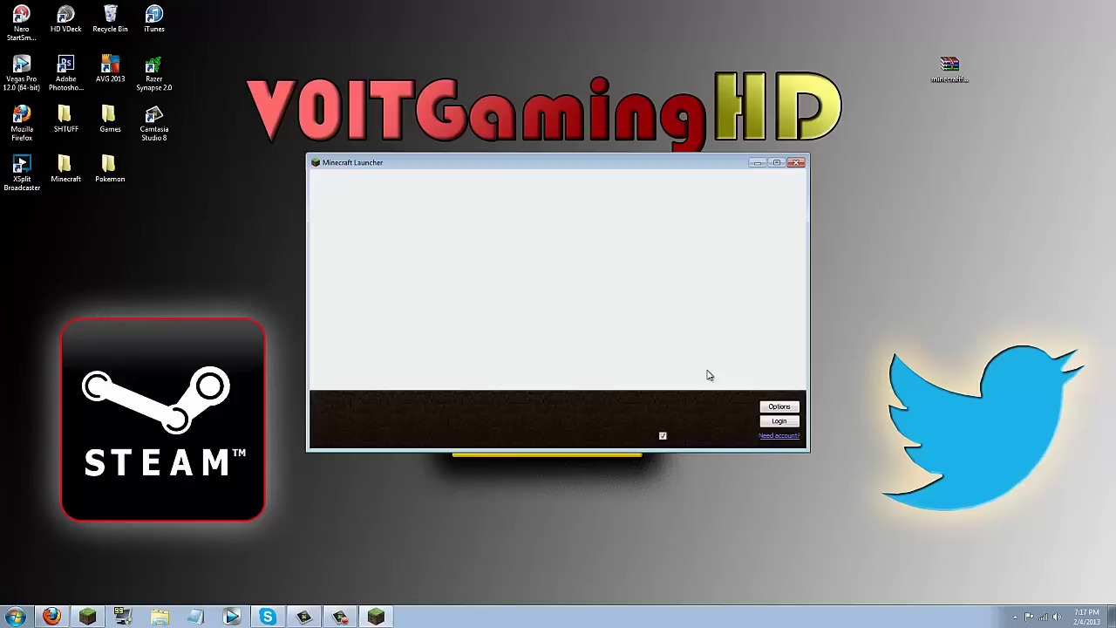
Log in to Minecraft in a maximized window and check The Twilight Forest's entry in the mod list
{"action": "left_click", "coordinate": [776, 423]}
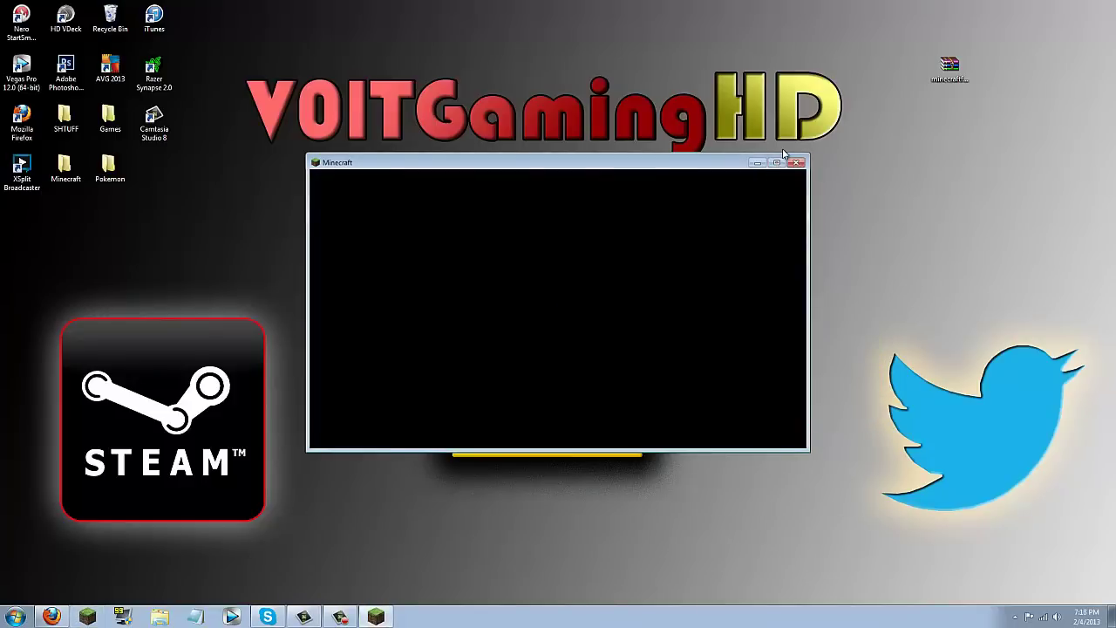
{"action": "left_click", "coordinate": [776, 163]}
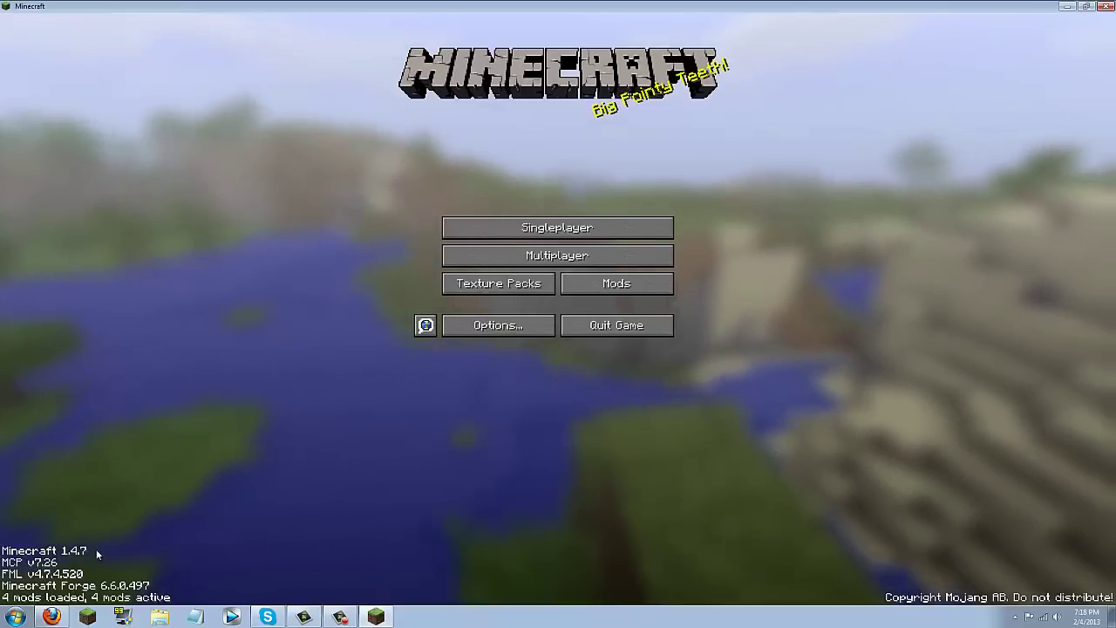
{"action": "left_click", "coordinate": [603, 286]}
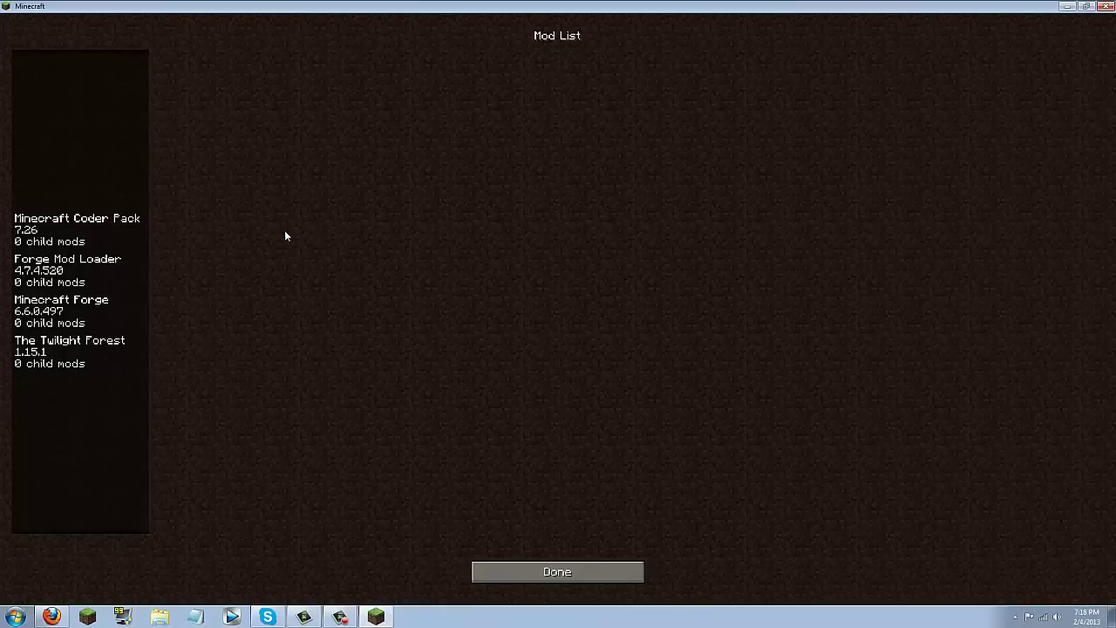
{"action": "left_click", "coordinate": [99, 353]}
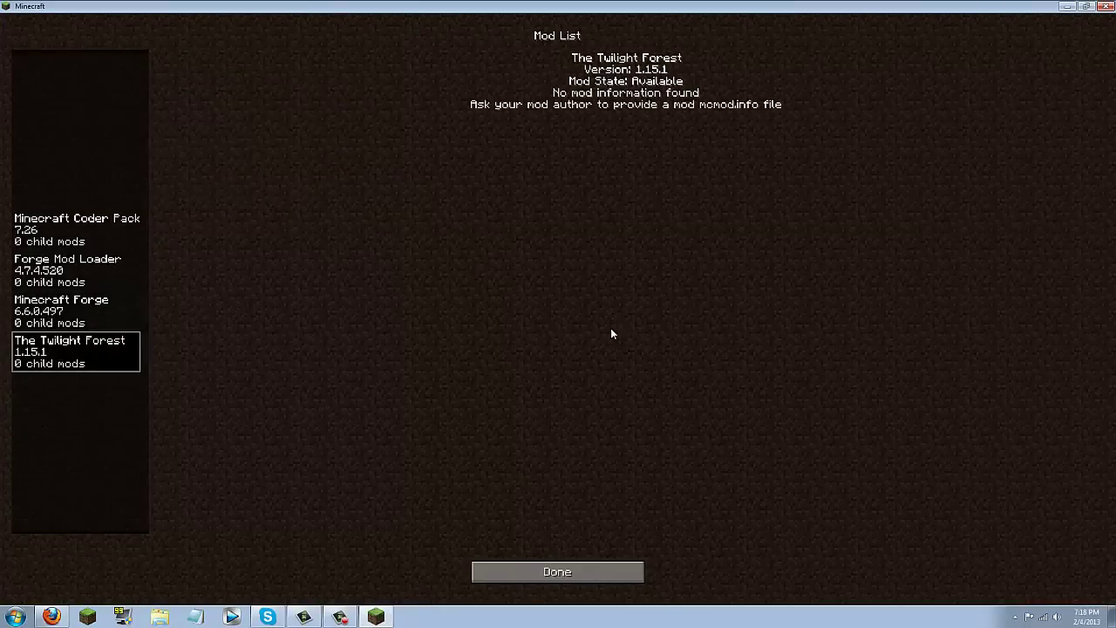
{"action": "key", "text": "Escape"}
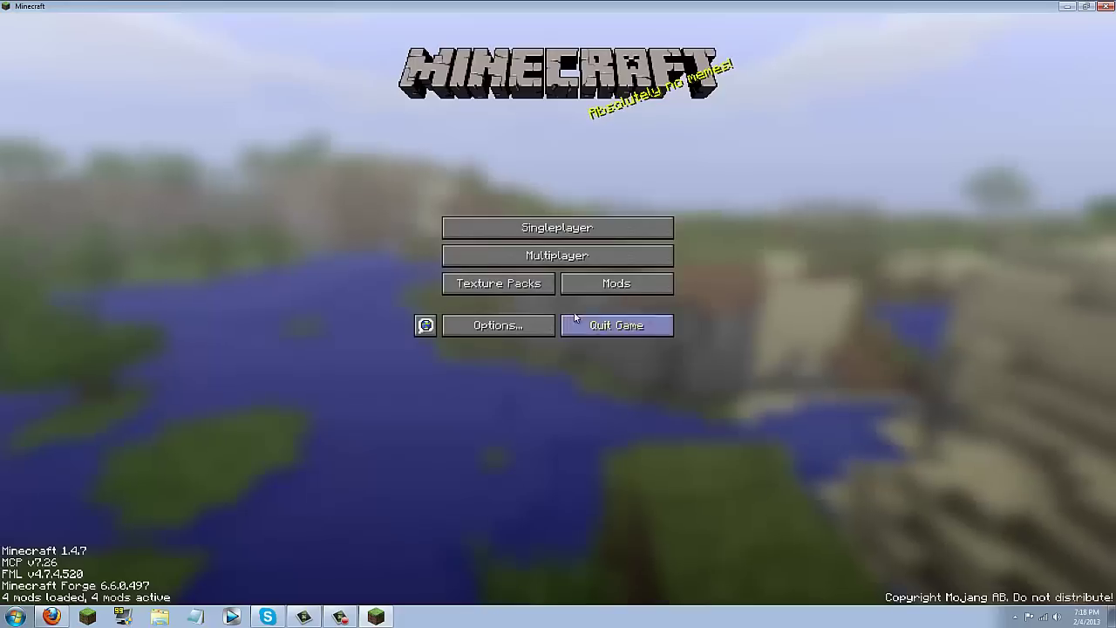
Create a new singleplayer world with the default name New World in Creative game mode
{"action": "left_click", "coordinate": [537, 225]}
{"action": "double_click", "coordinate": [491, 285]}
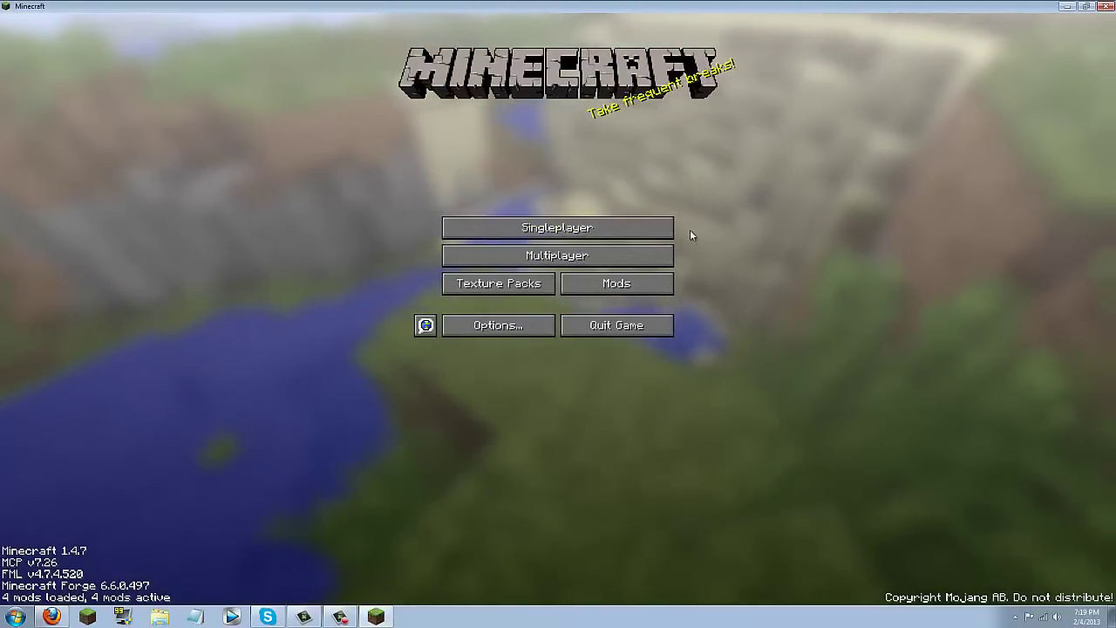
{"action": "left_click", "coordinate": [489, 227]}
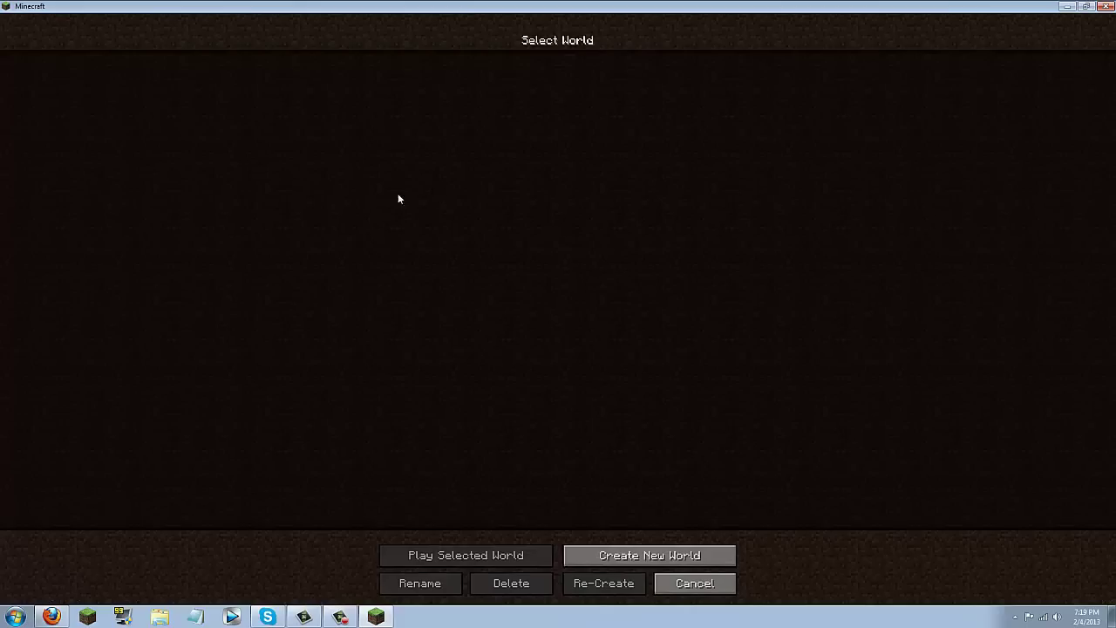
{"action": "left_click", "coordinate": [688, 555]}
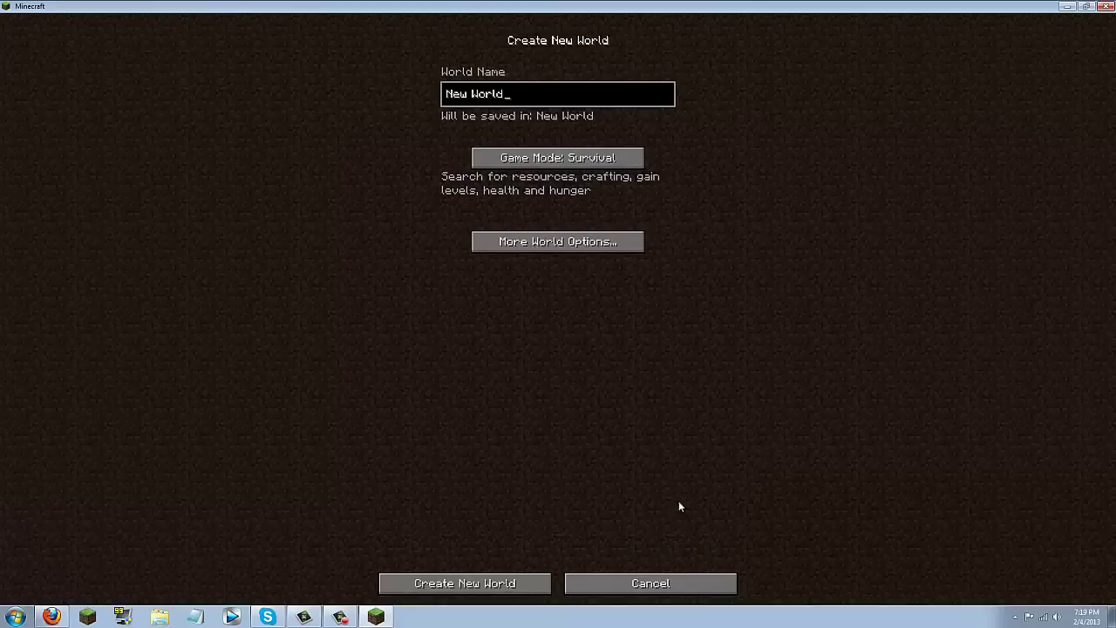
{"action": "left_click", "coordinate": [610, 157]}
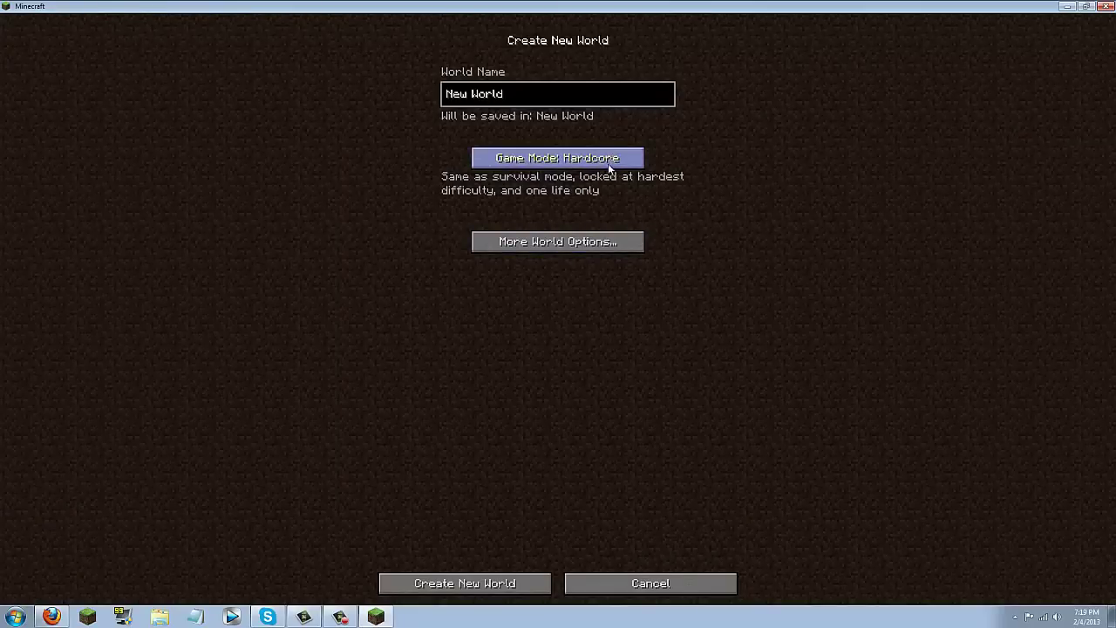
{"action": "left_click", "coordinate": [607, 161]}
{"action": "left_click", "coordinate": [510, 578]}
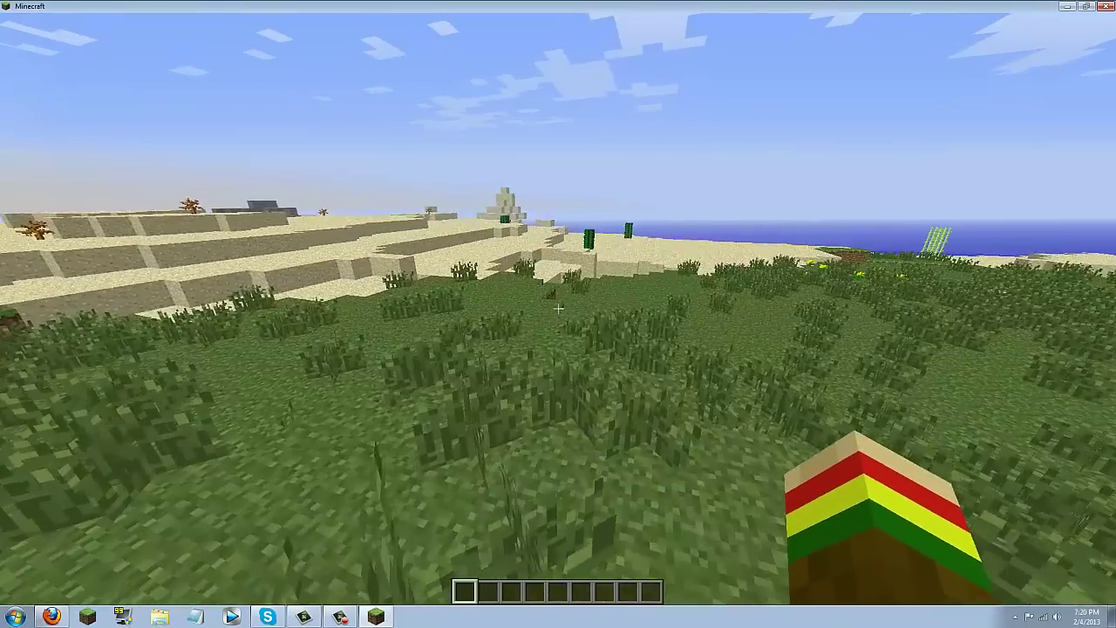
Walk from the grassy spawn area onto the desert sand
{"action": "key", "text": "w"}
{"action": "left_click_drag", "start_coordinate": [558, 307], "coordinate": [558, 307]}
{"action": "key", "text": "w"}
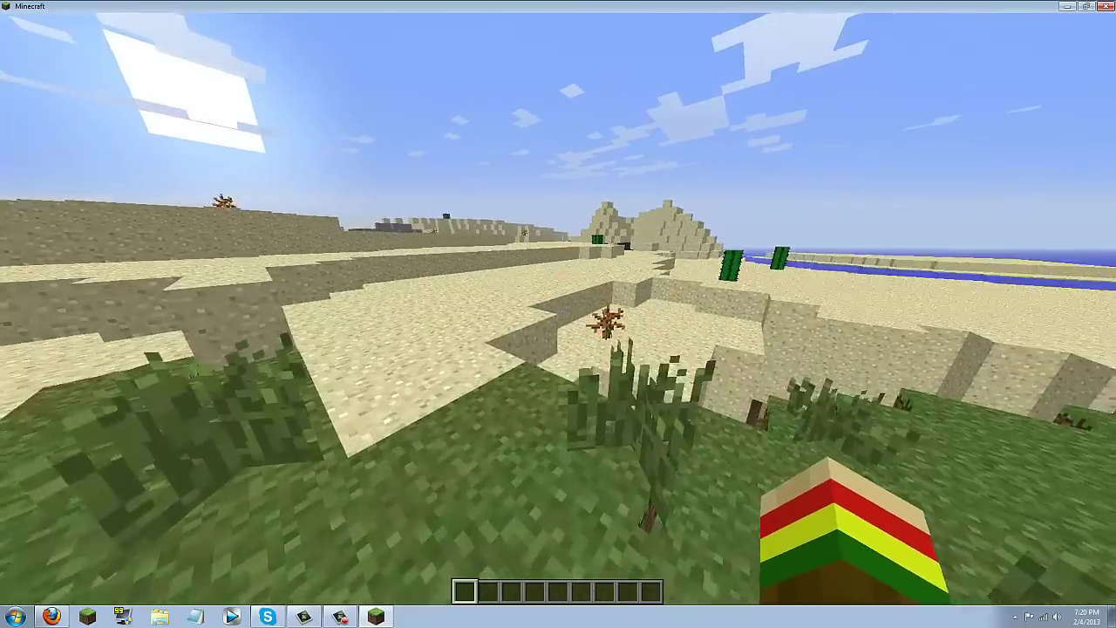
{"action": "key", "text": "w"}
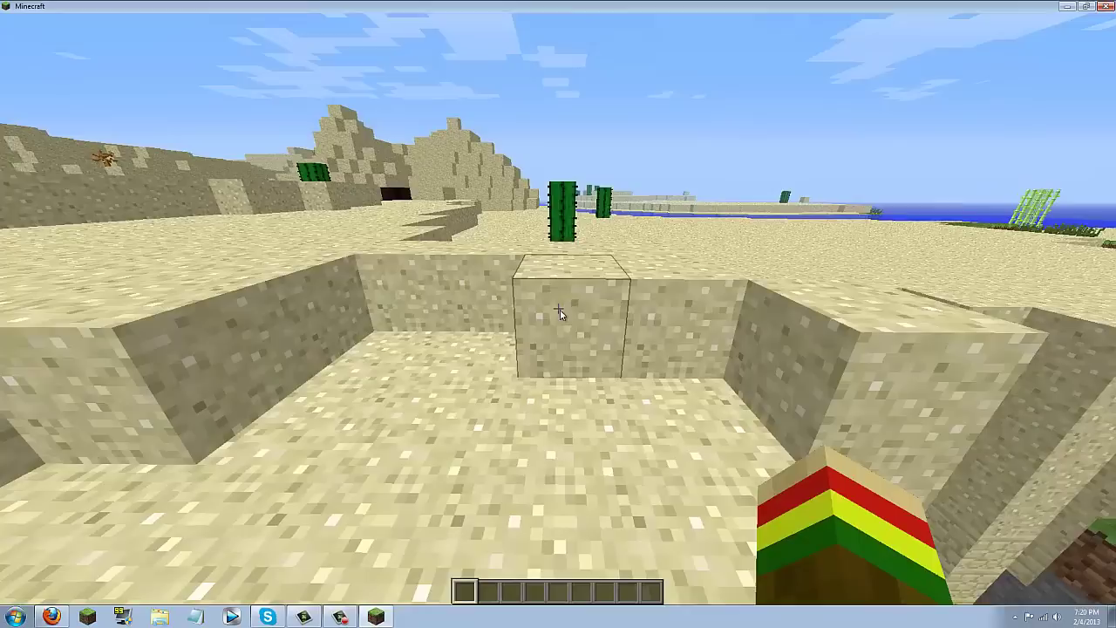
Browse the Twilight Forest items and spawn eggs in the creative inventory, and return to walking in the world
{"action": "key", "text": "e"}
{"action": "left_click", "coordinate": [658, 181]}
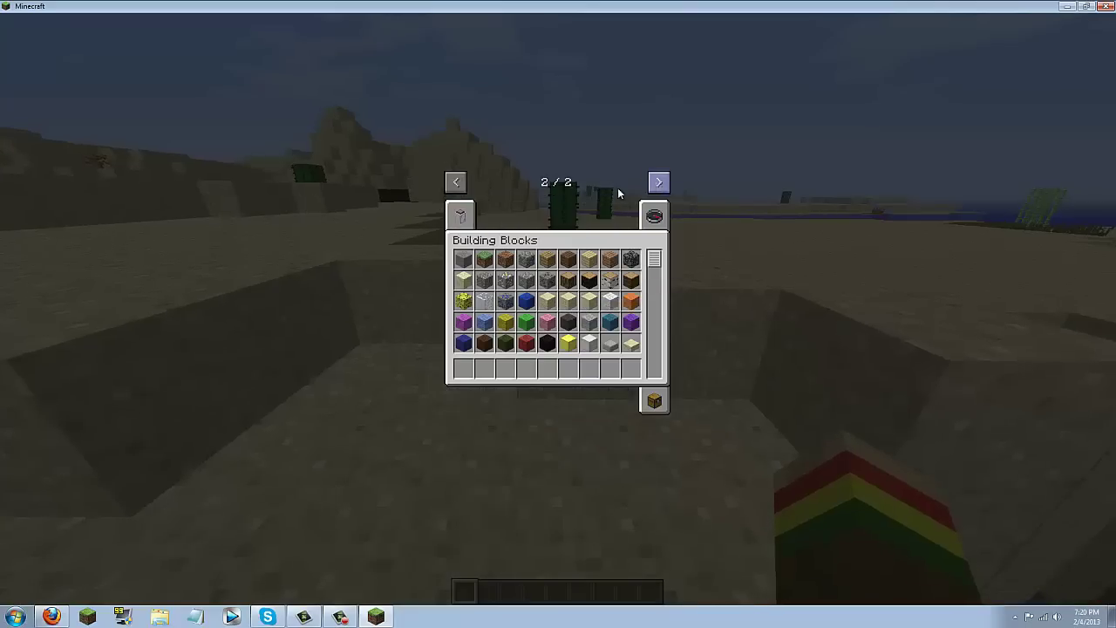
{"action": "left_click", "coordinate": [460, 214]}
{"action": "left_click", "coordinate": [456, 182]}
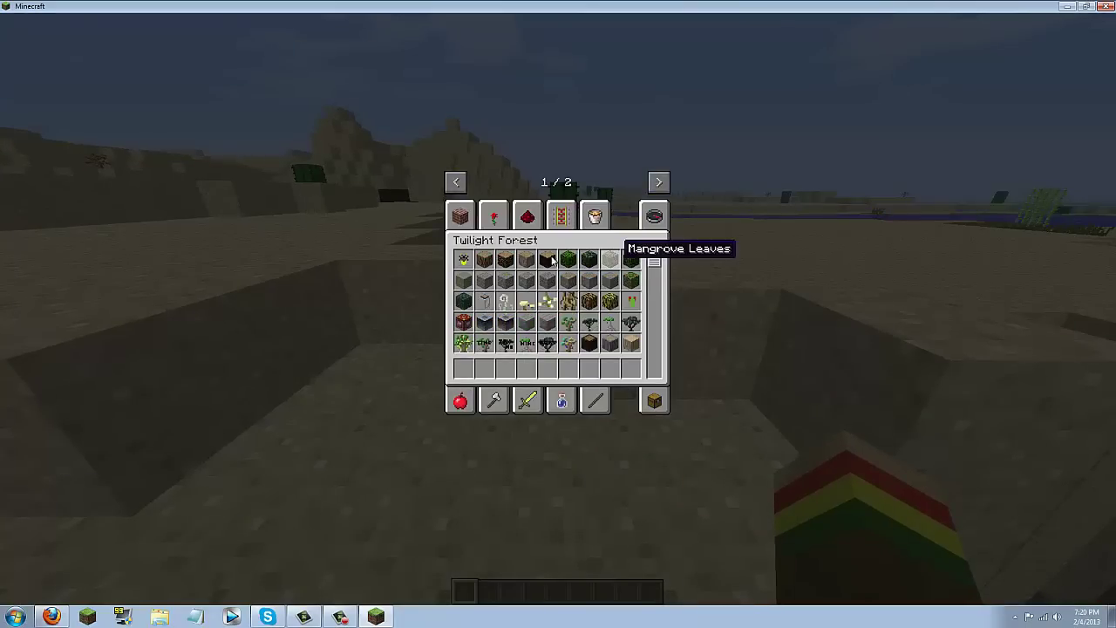
{"action": "left_click", "coordinate": [658, 181]}
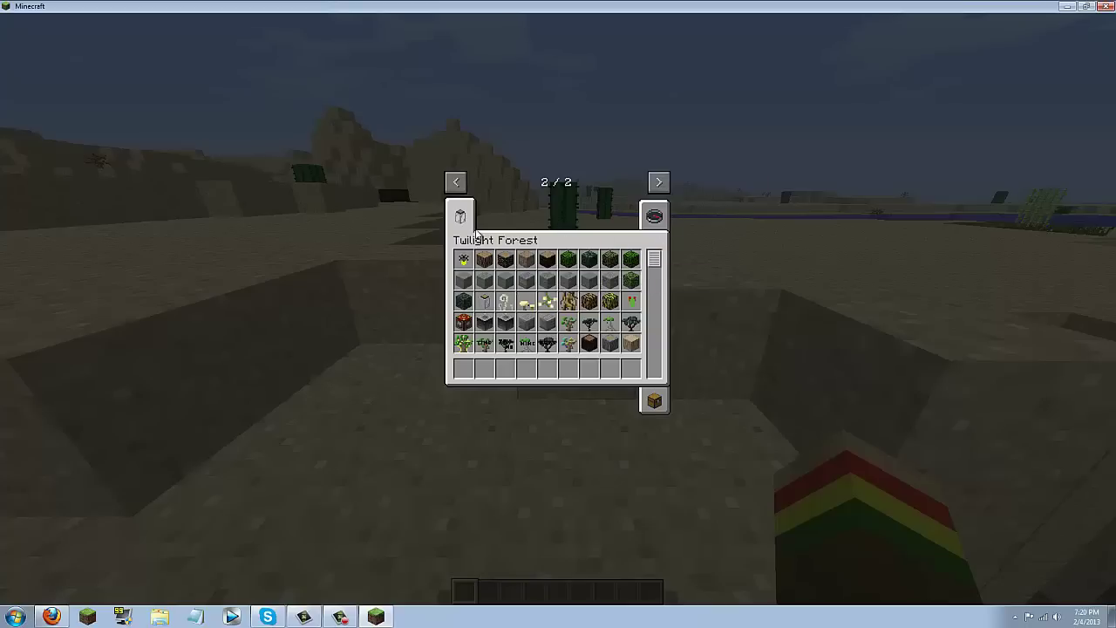
{"action": "scroll", "coordinate": [558, 296], "scroll_direction": "down", "scroll_amount": 5}
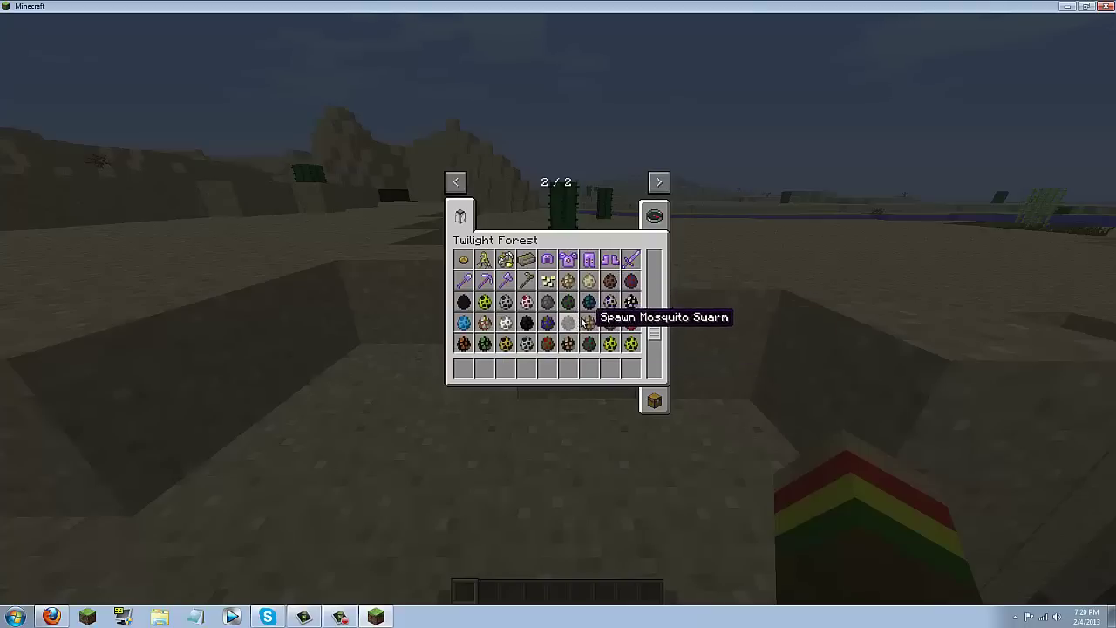
{"action": "key", "text": "e"}
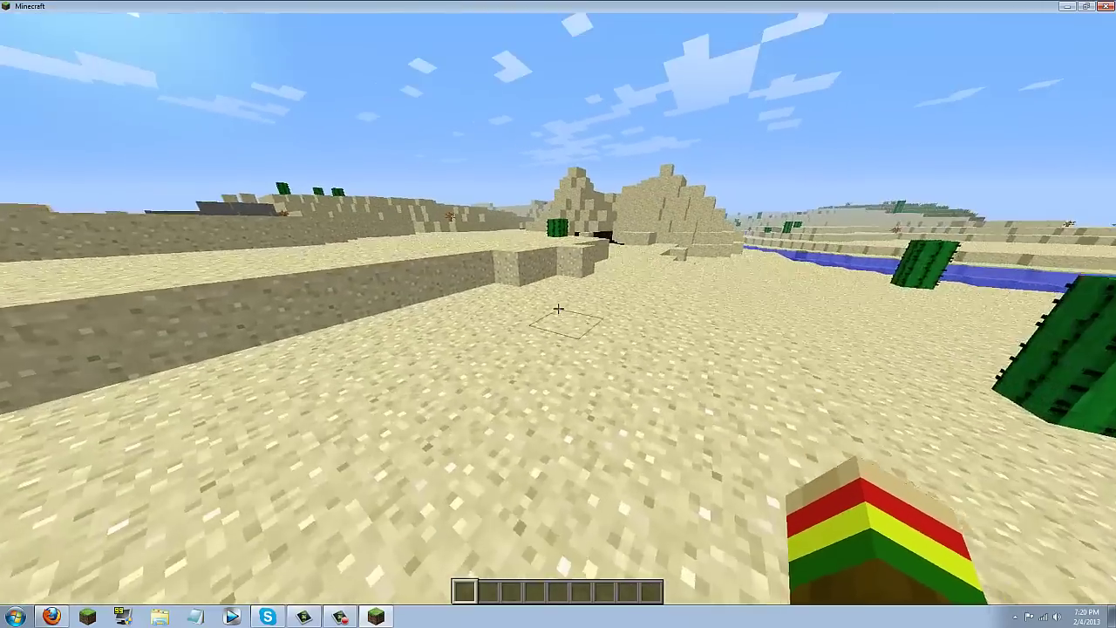
{"action": "key", "text": "w"}
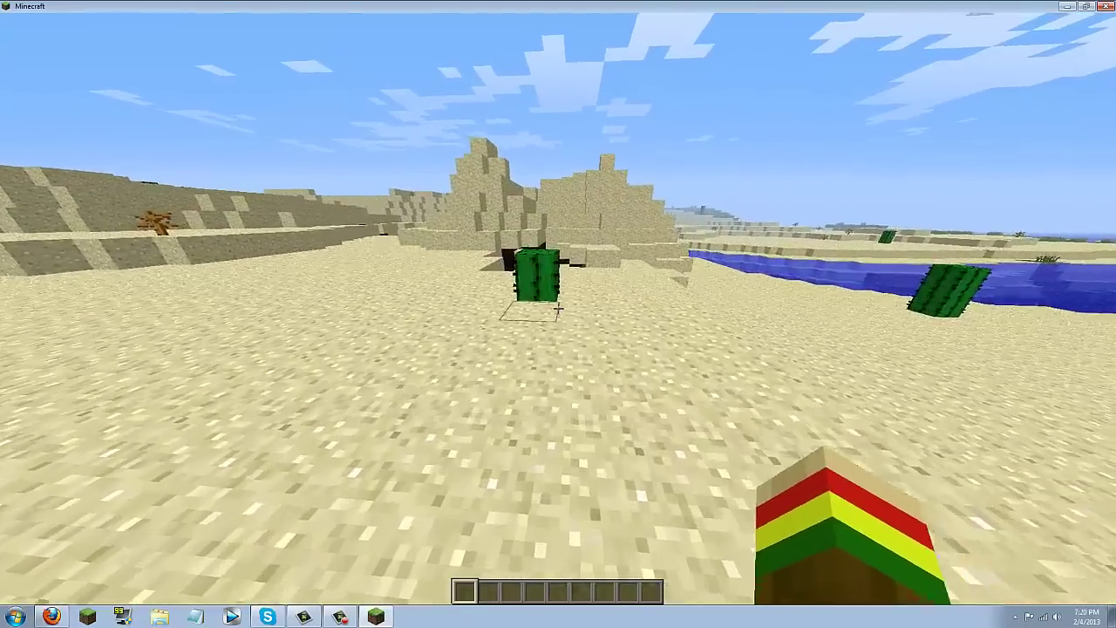
Cross the desert to the sand hill beside the river, climb it and break sand blocks on its top
{"action": "key", "text": "w"}
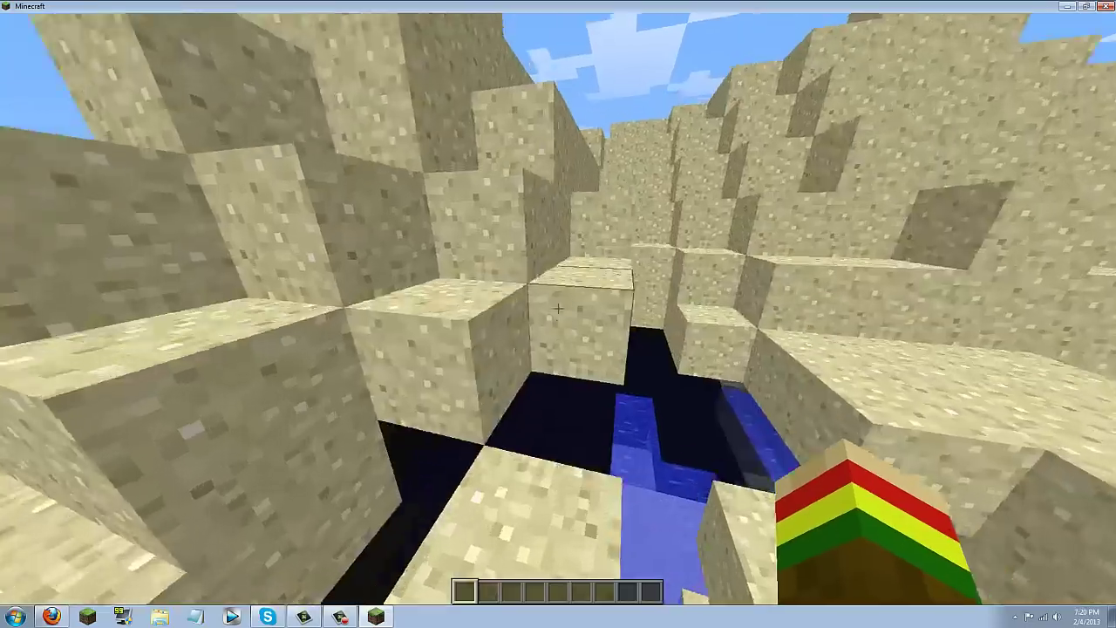
{"action": "key", "text": "w"}
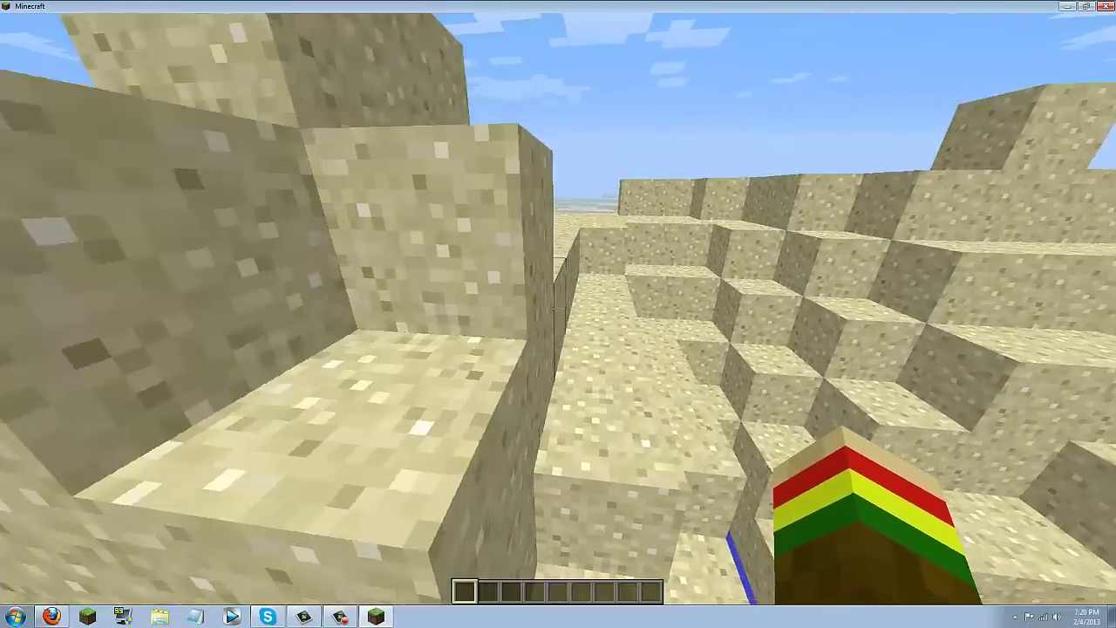
{"action": "key", "text": "w"}
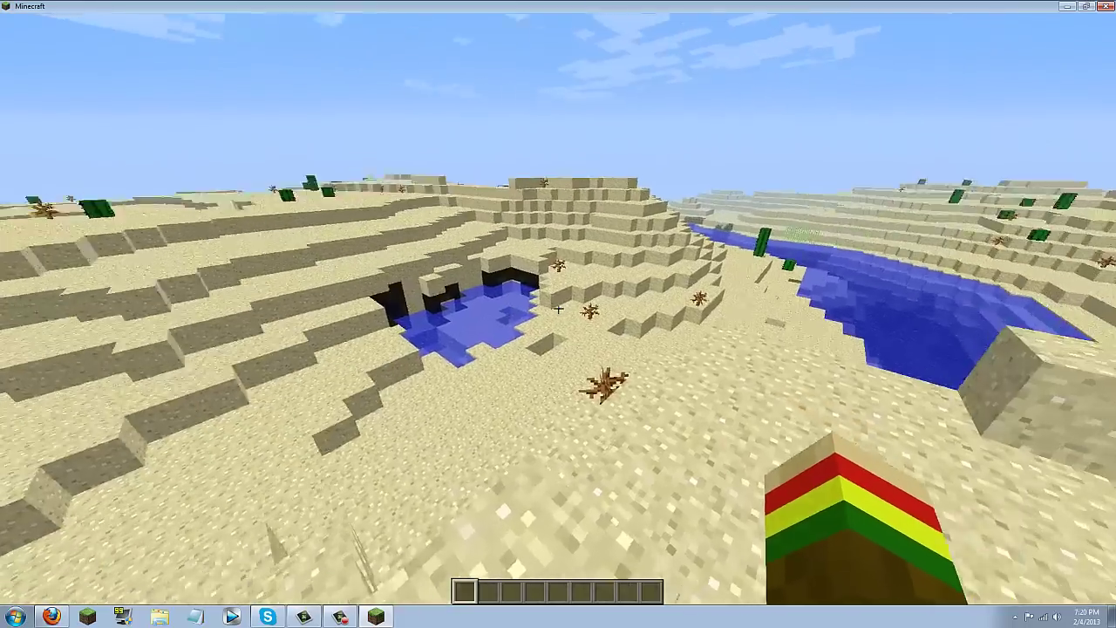
{"action": "key", "text": "w"}
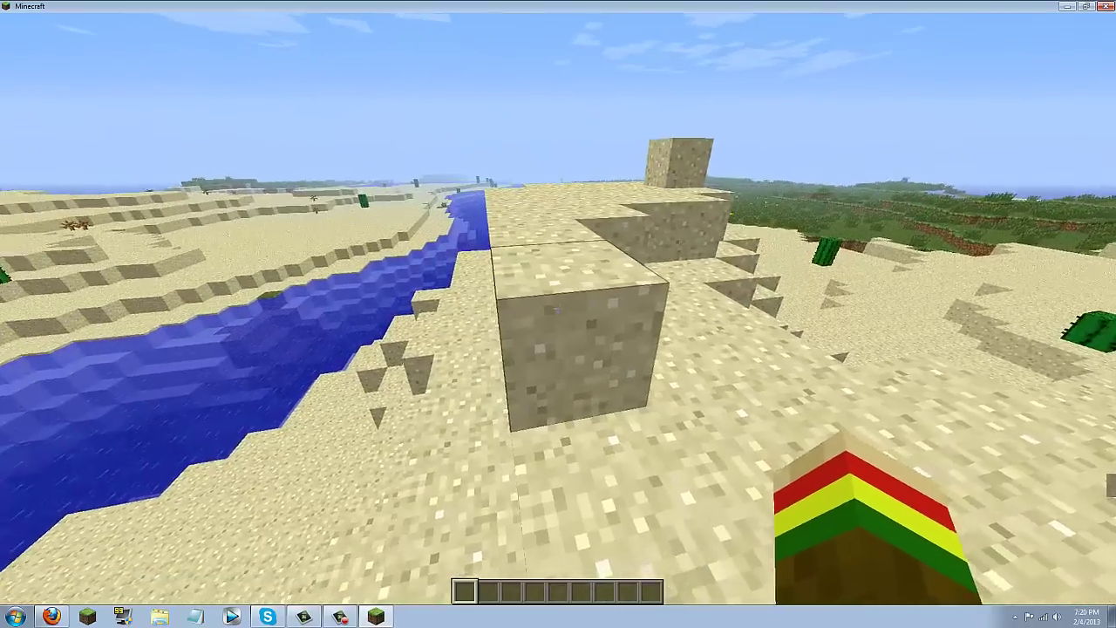
{"action": "left_click", "coordinate": [558, 307]}
{"action": "left_click", "coordinate": [558, 307]}
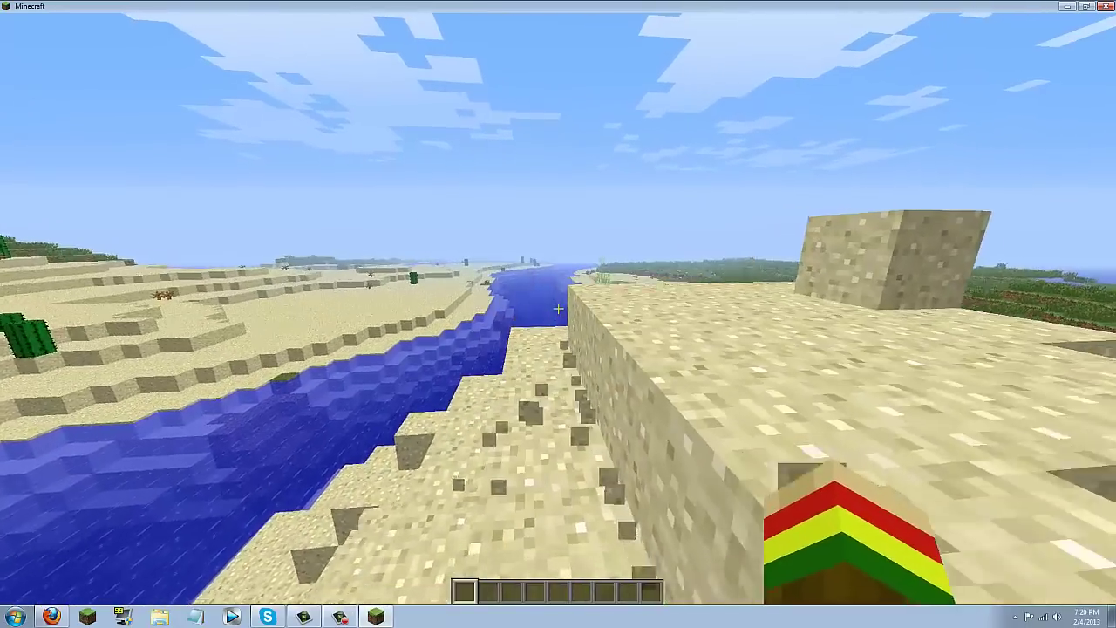
{"action": "key", "text": "w"}
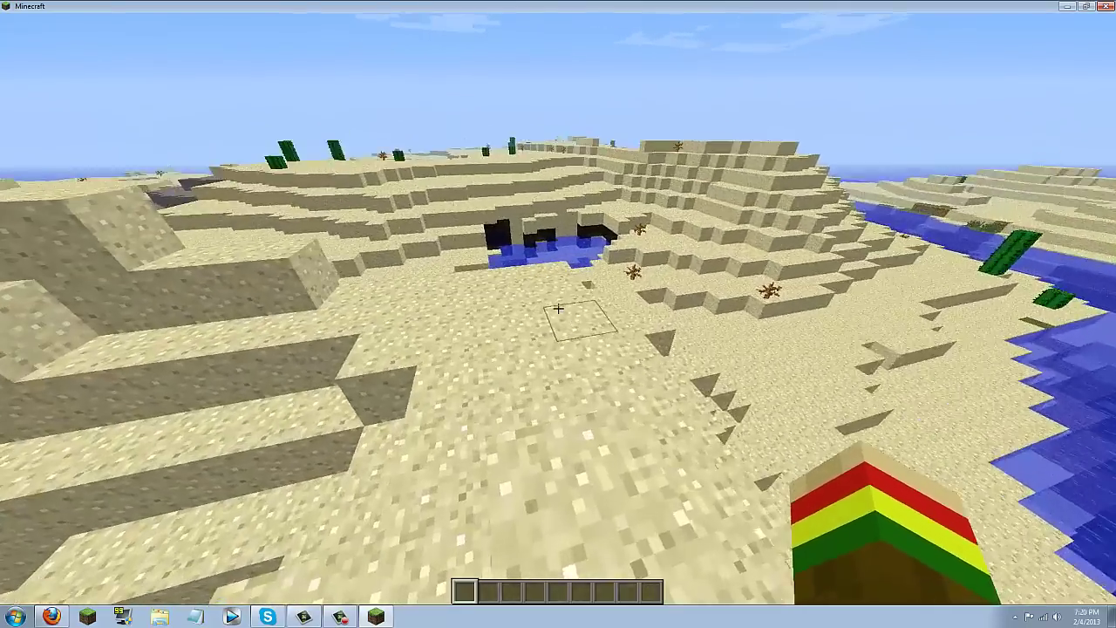
{"action": "key", "text": "w"}
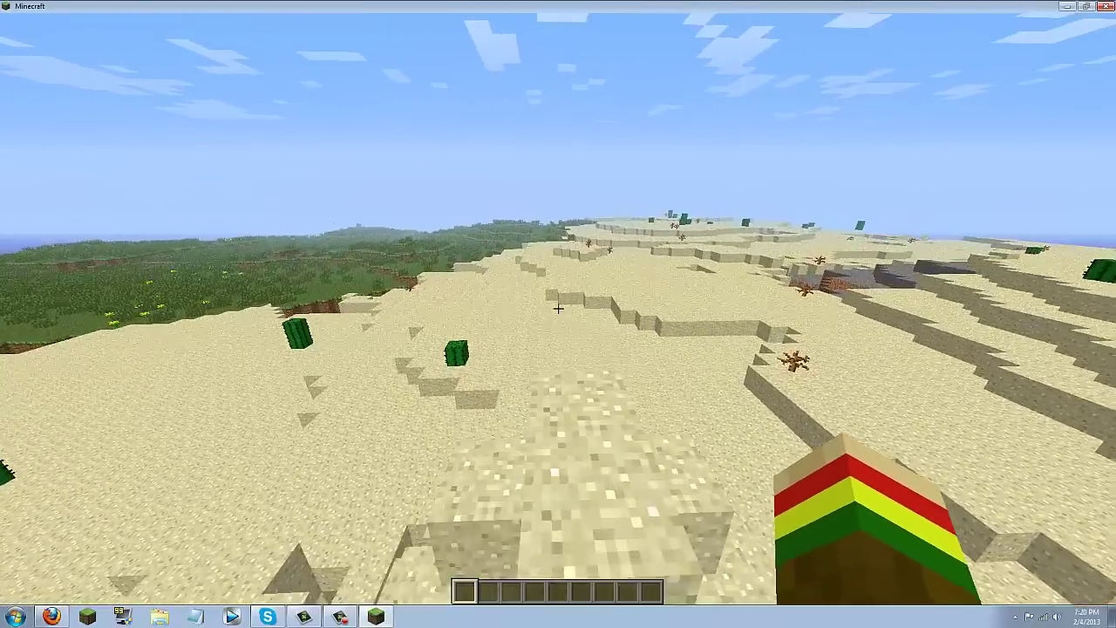
Put the Scepter of Twilight in the eighth hotbar slot and fire it at the sand near the small pond
{"action": "key", "text": "e"}
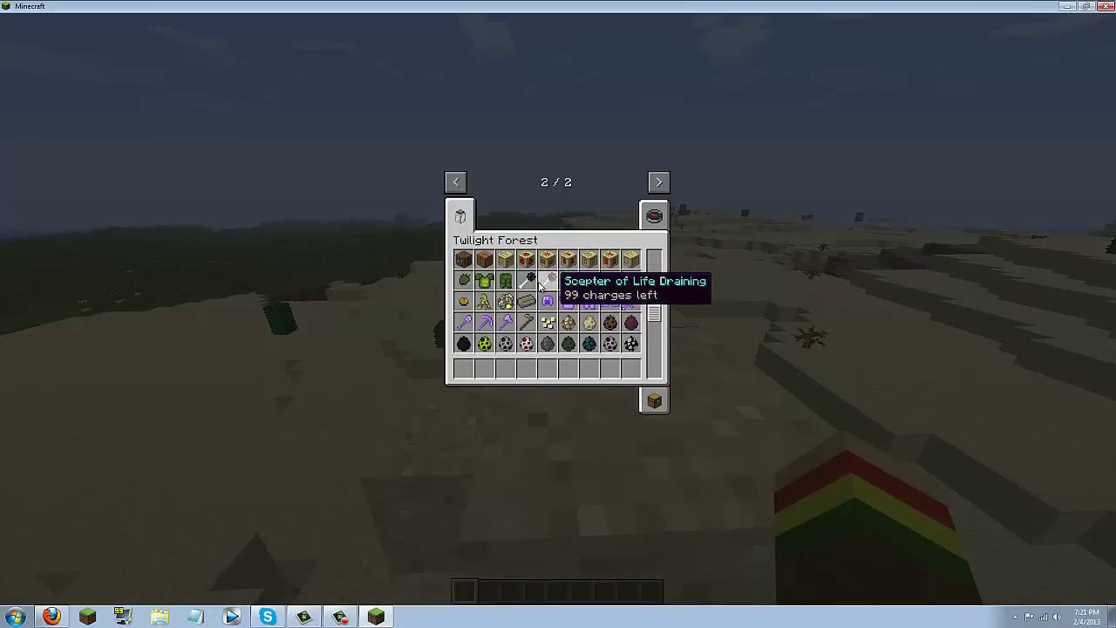
{"action": "key", "text": "e"}
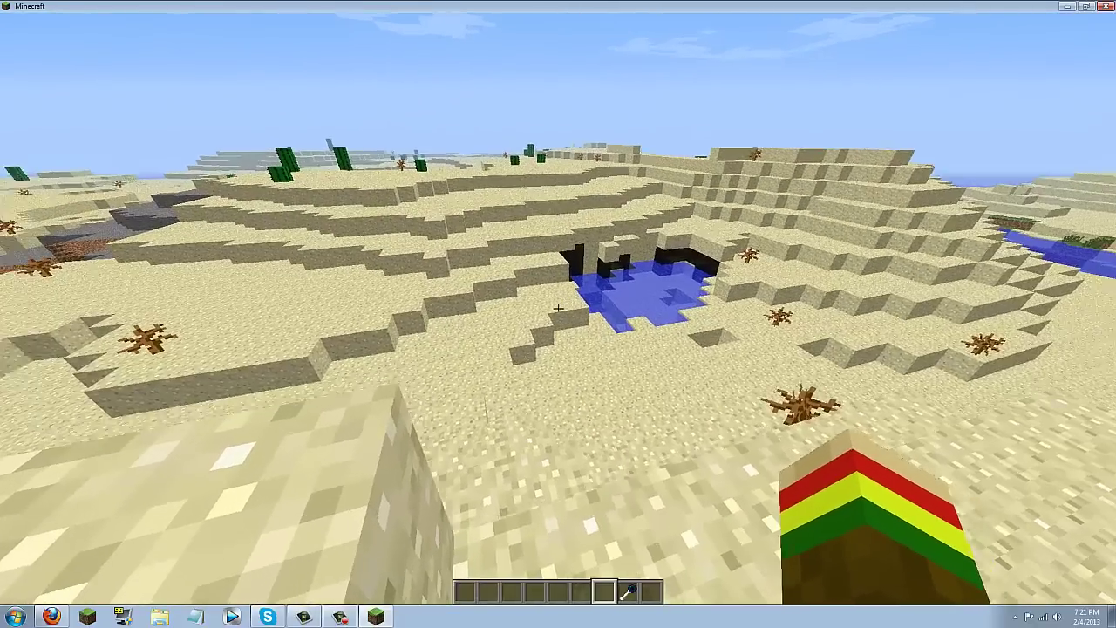
{"action": "key", "text": "8"}
{"action": "right_click", "coordinate": [558, 314]}
{"action": "right_click", "coordinate": [558, 314]}
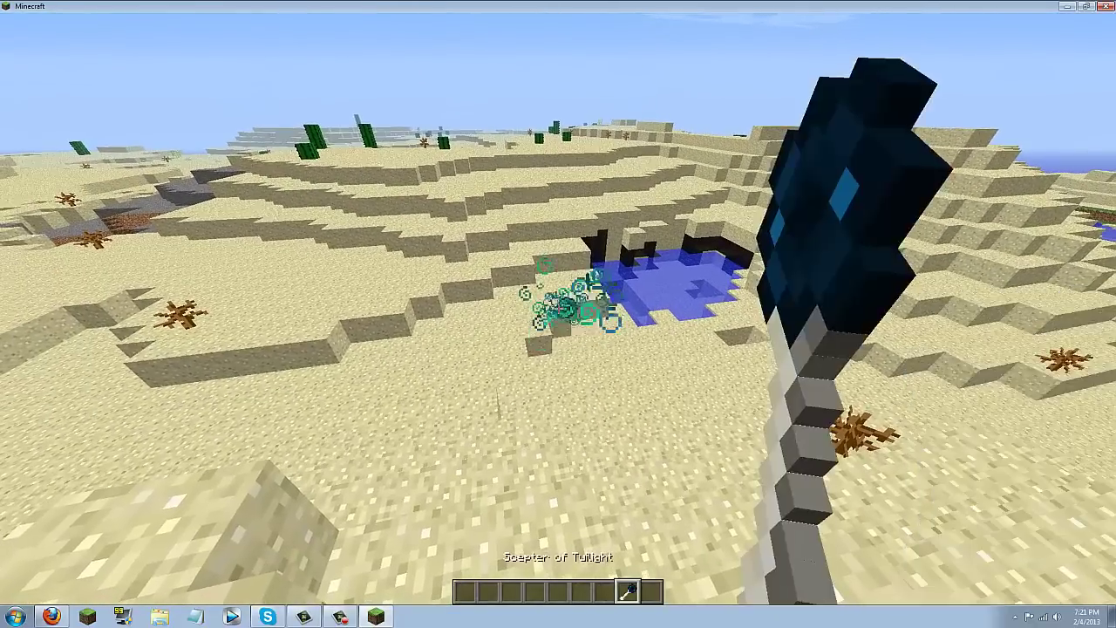
Clear the scepter from the hotbar while browsing the Twilight Forest creative items to the end of the list, and return to walking the desert
{"action": "key", "text": "e"}
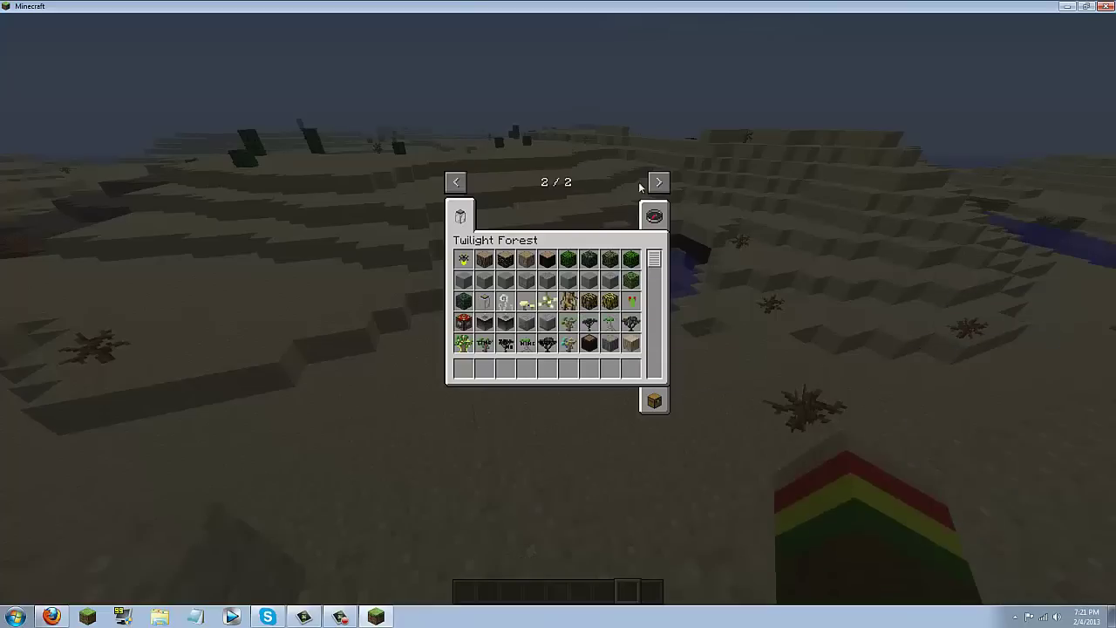
{"action": "key", "text": "e"}
{"action": "key", "text": "e"}
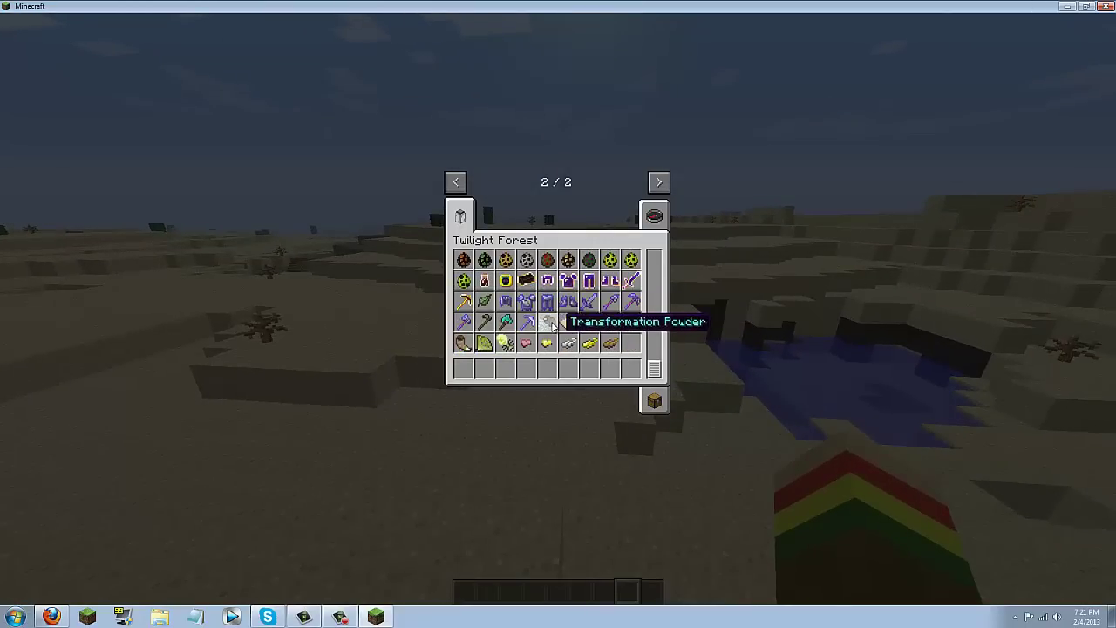
{"action": "key", "text": "e"}
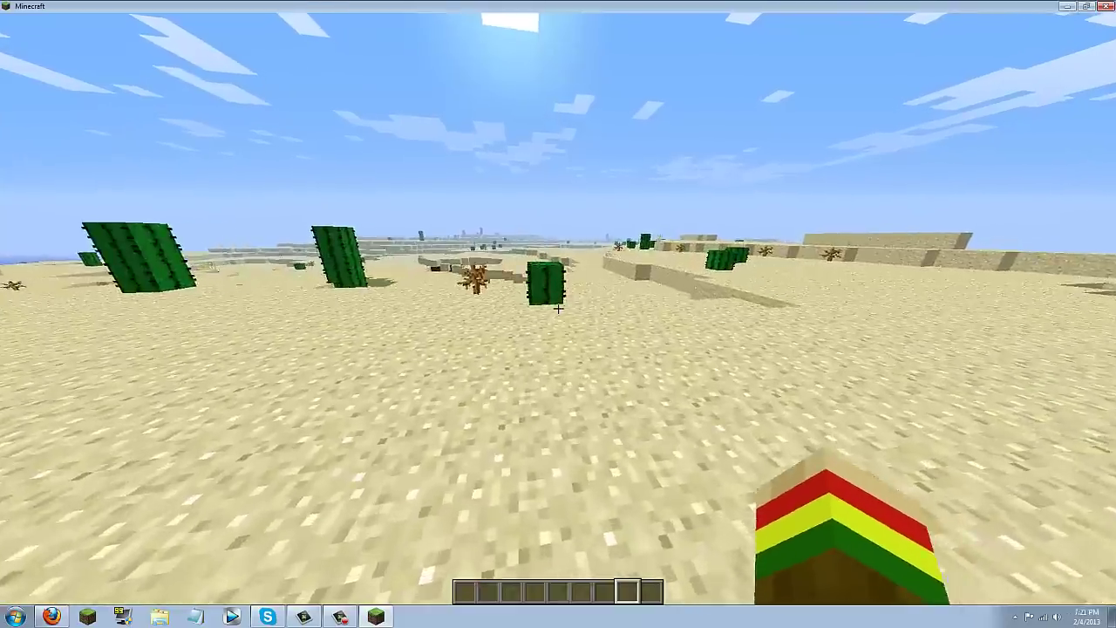
{"action": "key", "text": "w"}
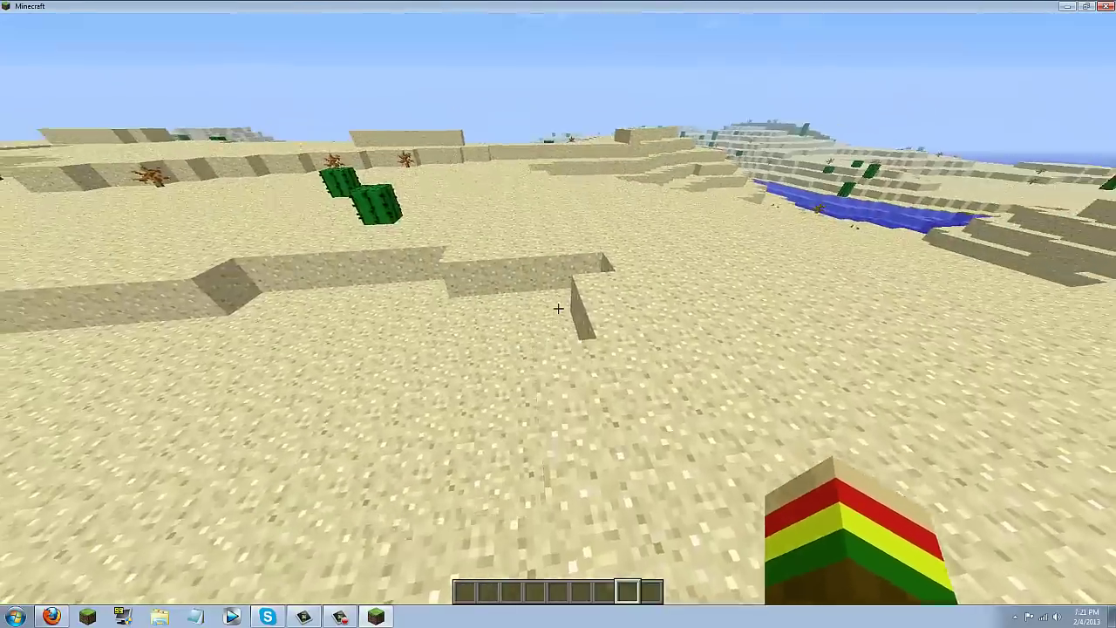